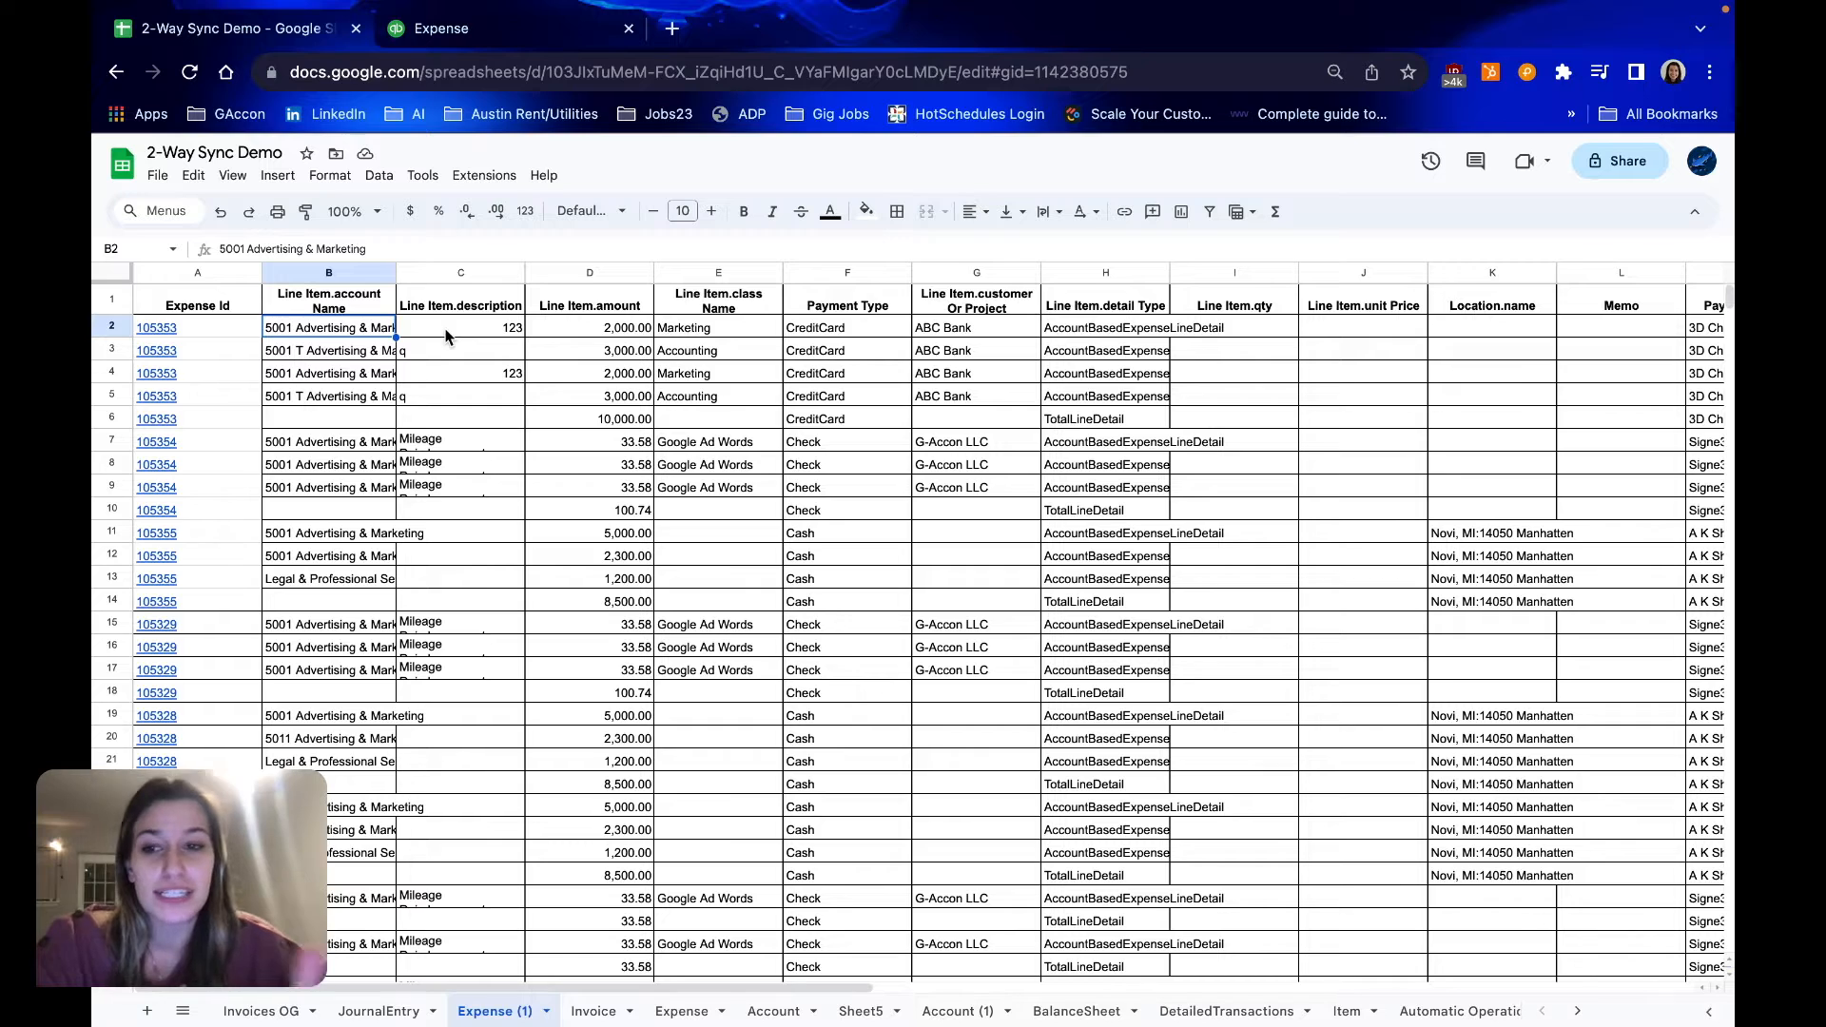
Review the credit card, check and cash payment types of the expense rows in the Expense (1) sheet
{"action": "left_click", "coordinate": [877, 331]}
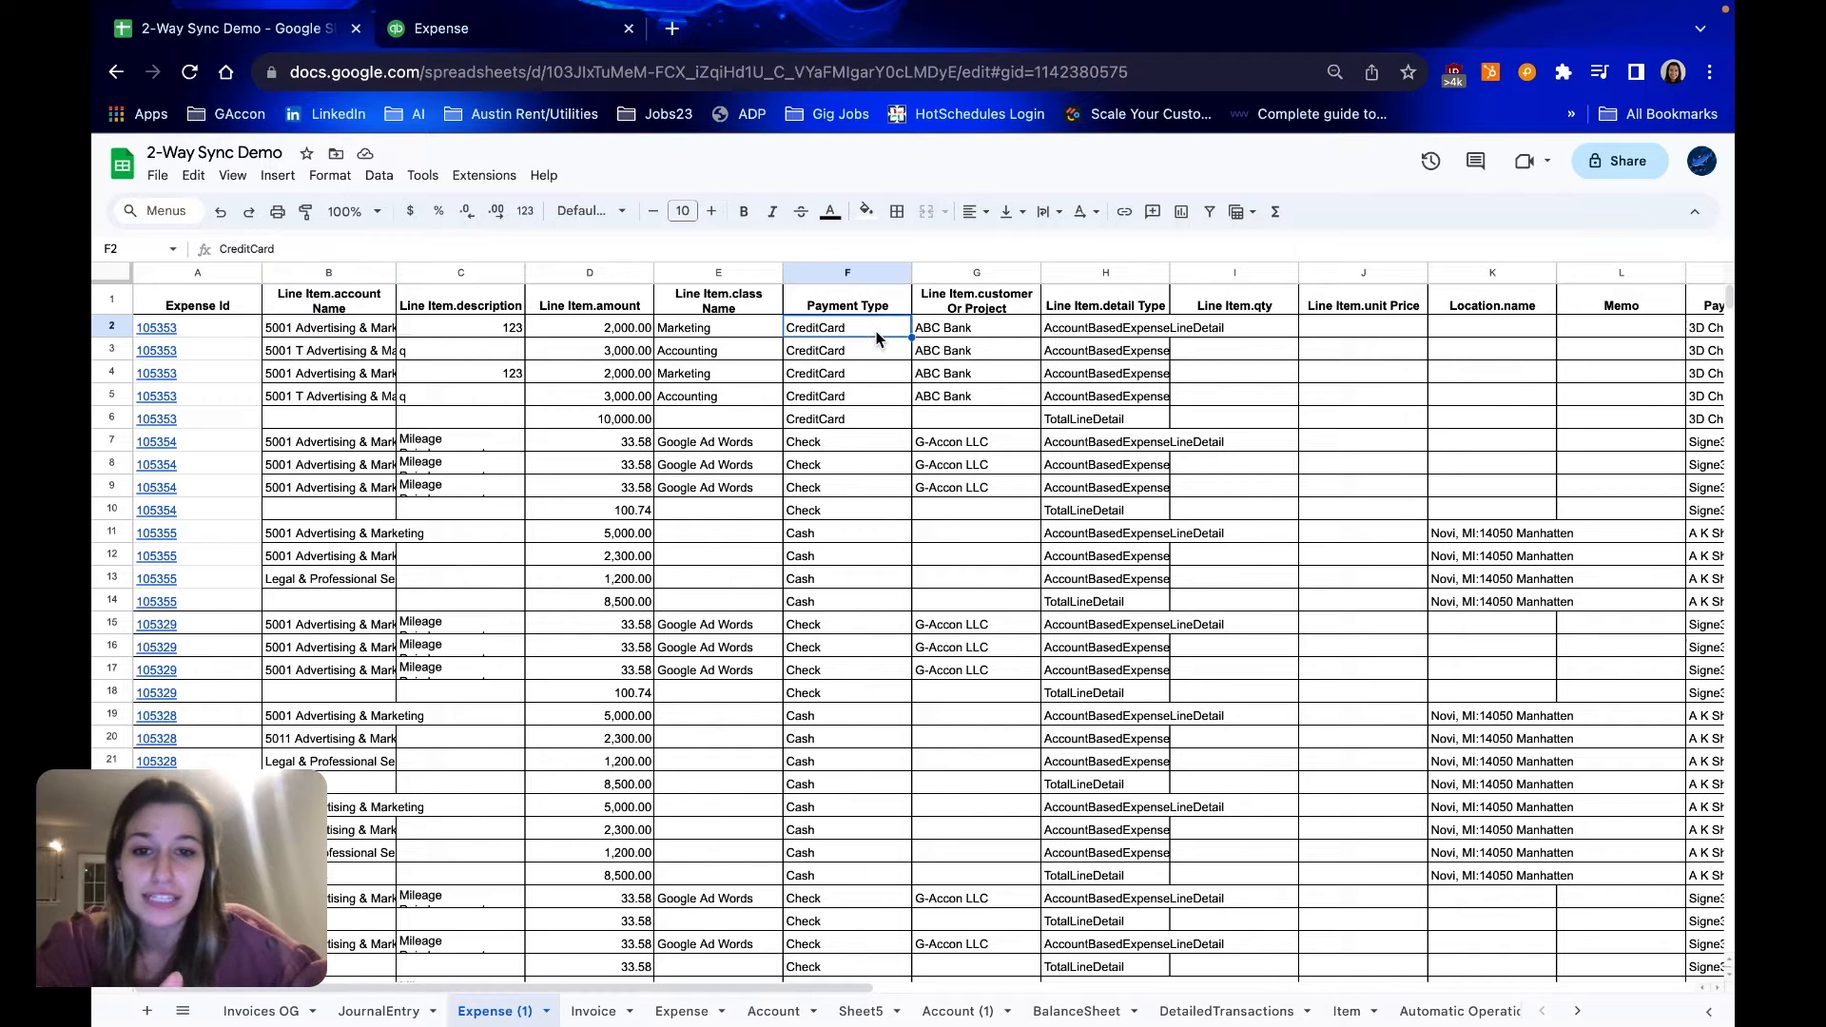
{"action": "left_click", "coordinate": [882, 370]}
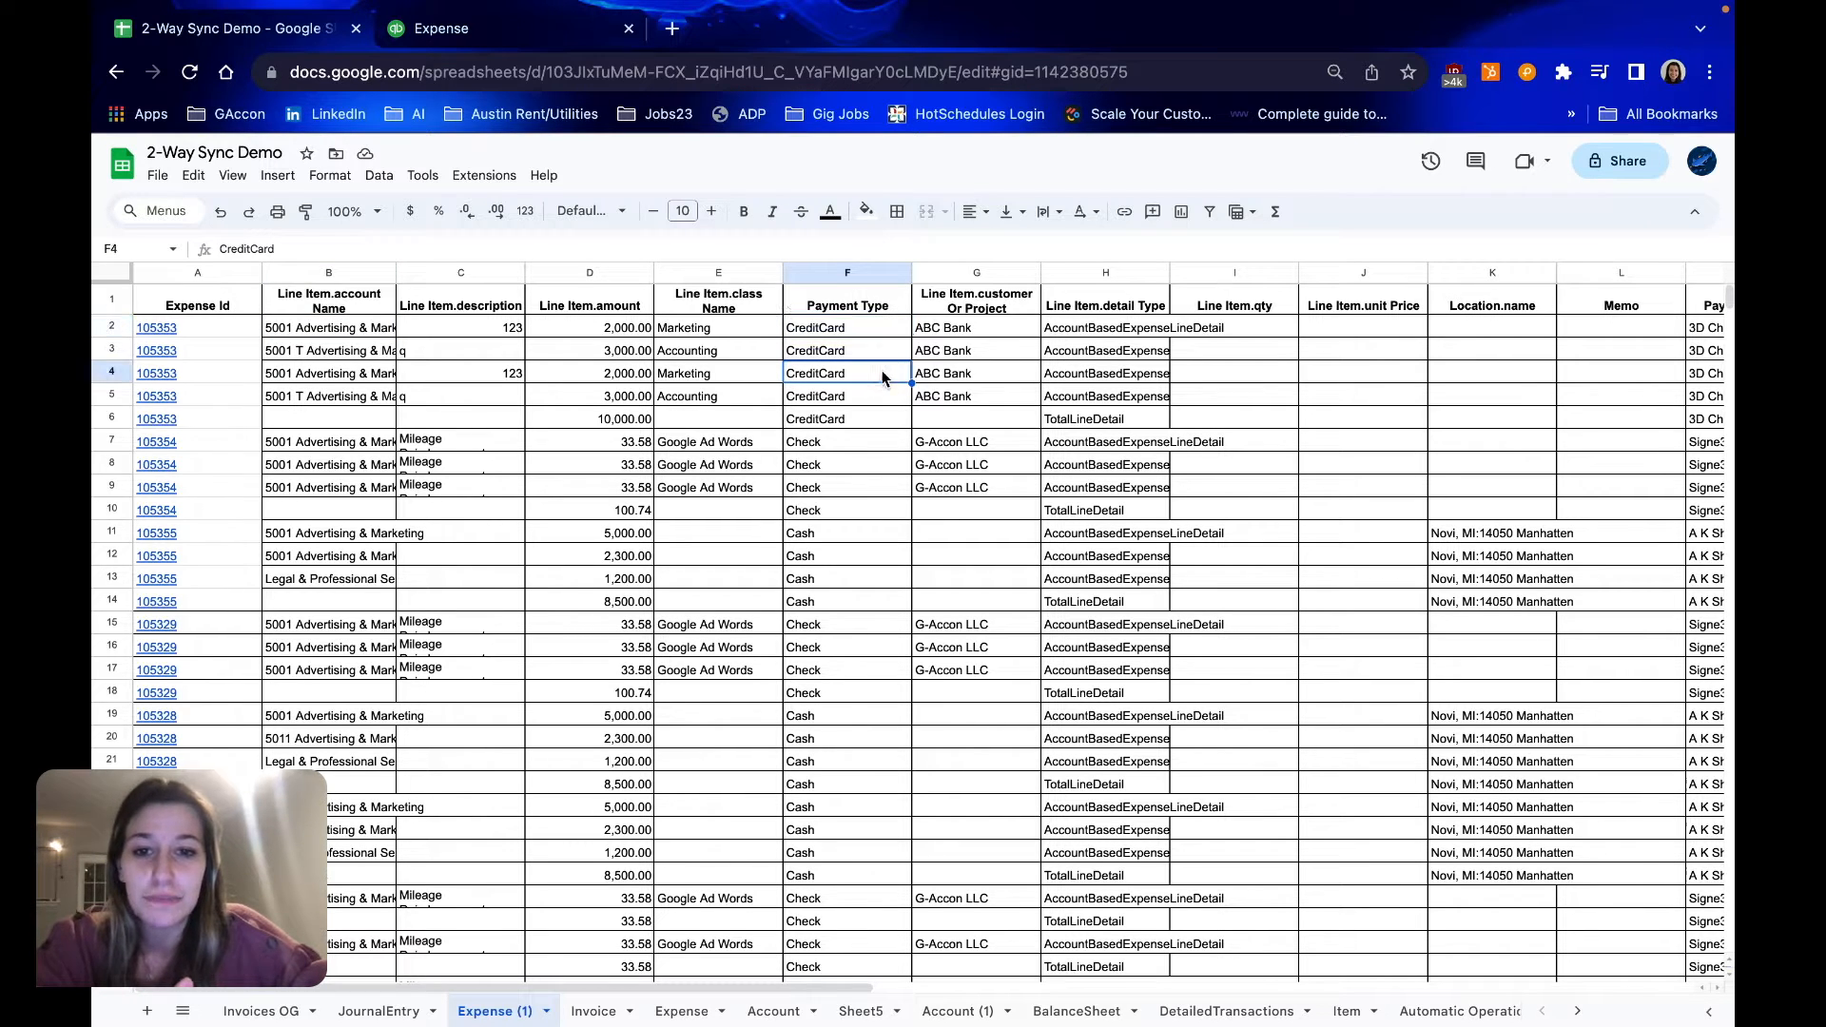
{"action": "left_click", "coordinate": [852, 480]}
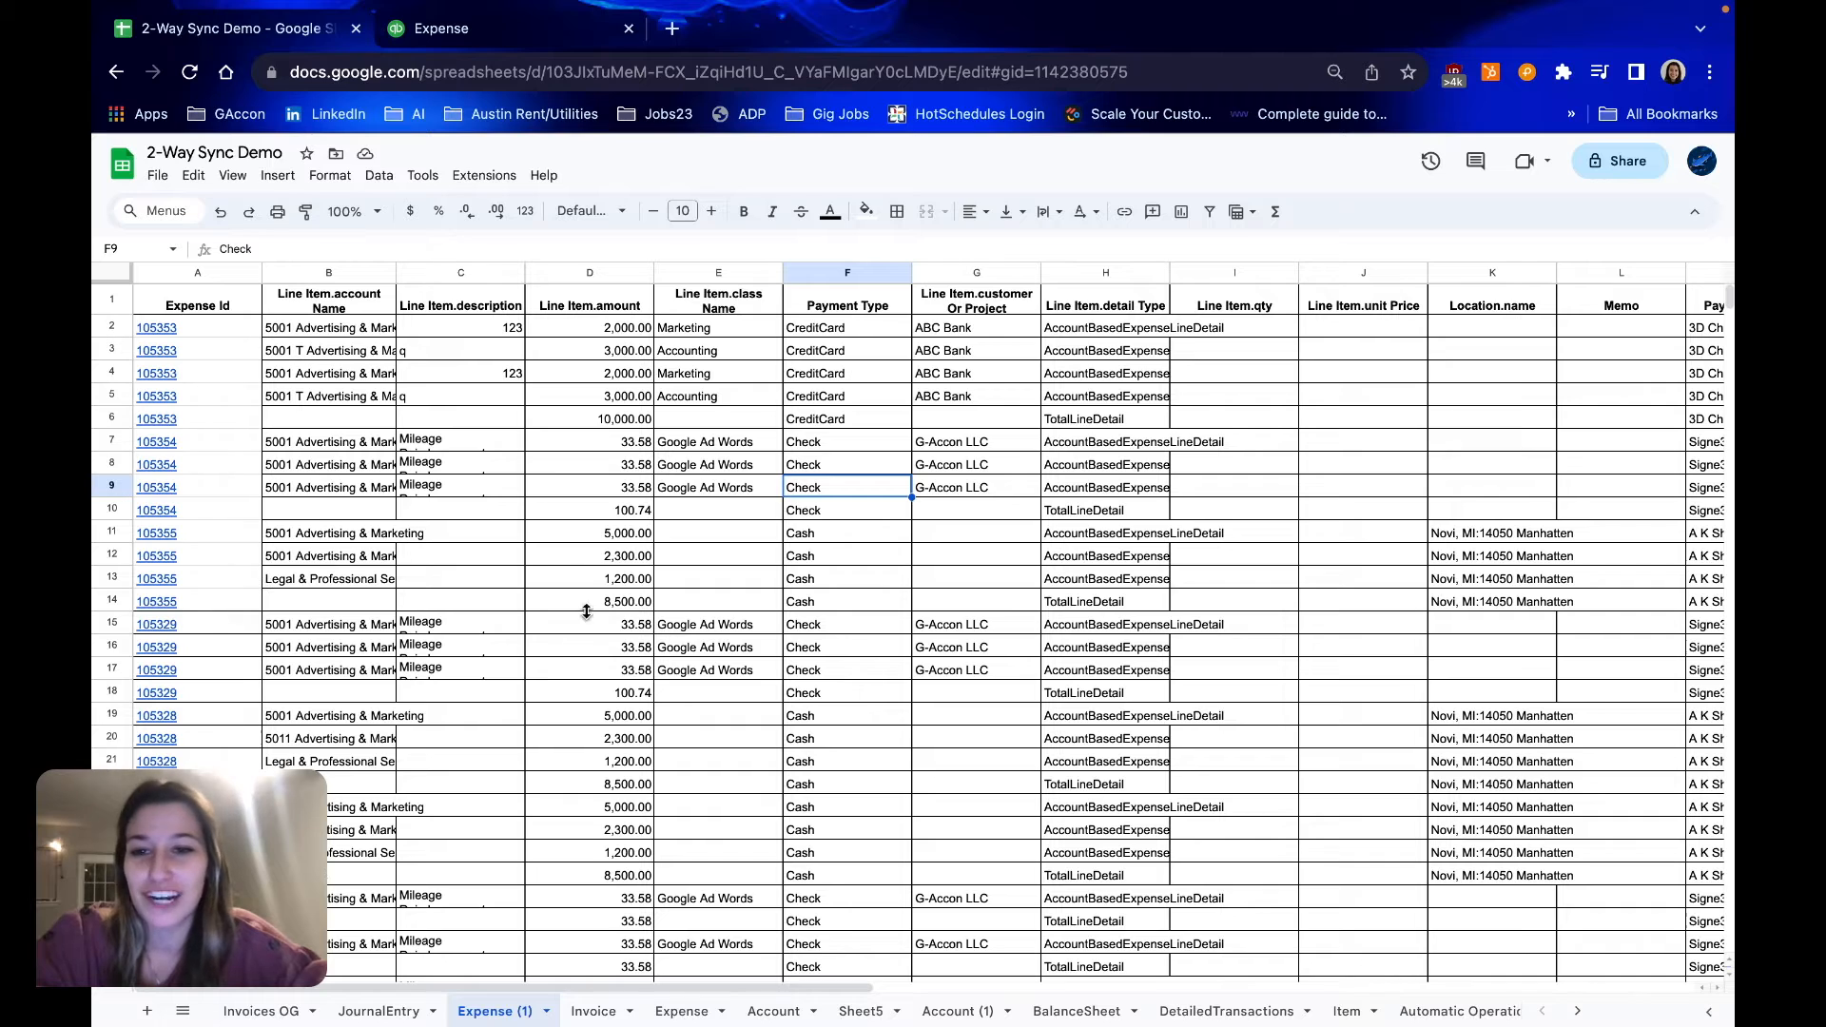
{"action": "left_click", "coordinate": [827, 373]}
{"action": "left_click", "coordinate": [857, 468]}
{"action": "left_click", "coordinate": [854, 559]}
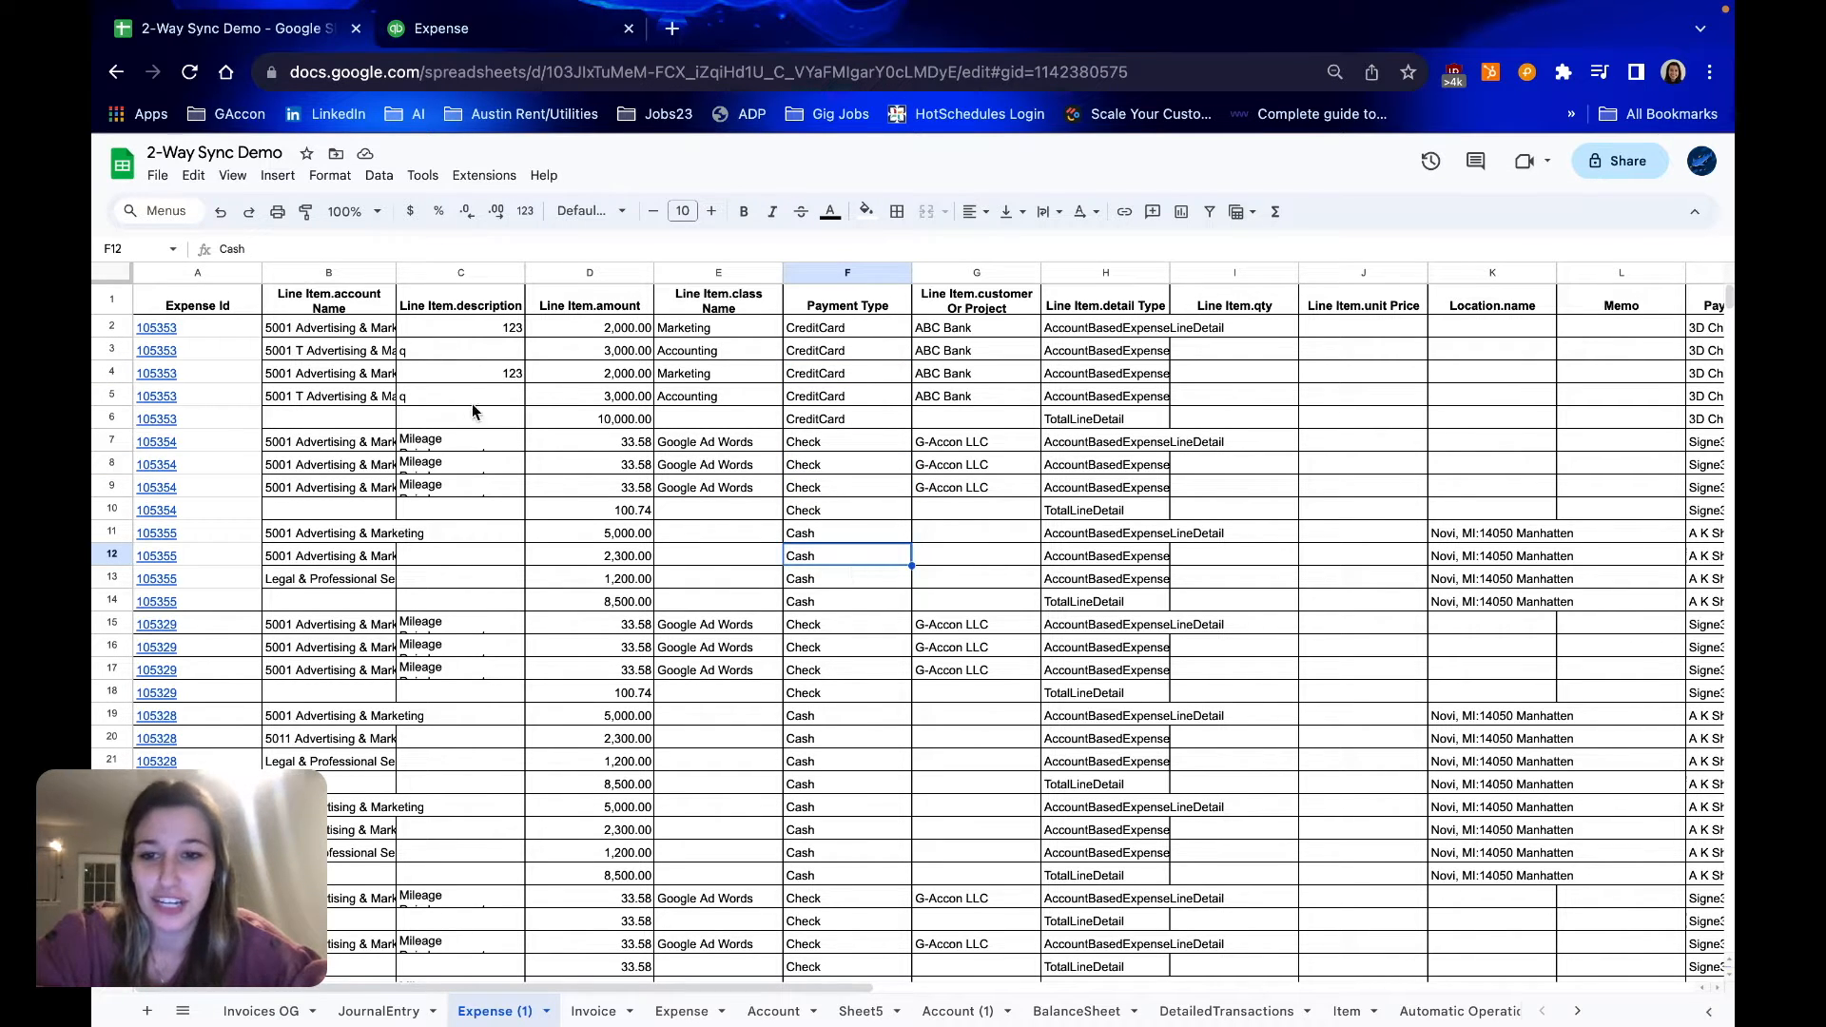
Set the line item description to "santa clause" in C2 and fill it down through C5 for the credit card expense
{"action": "left_click", "coordinate": [470, 326]}
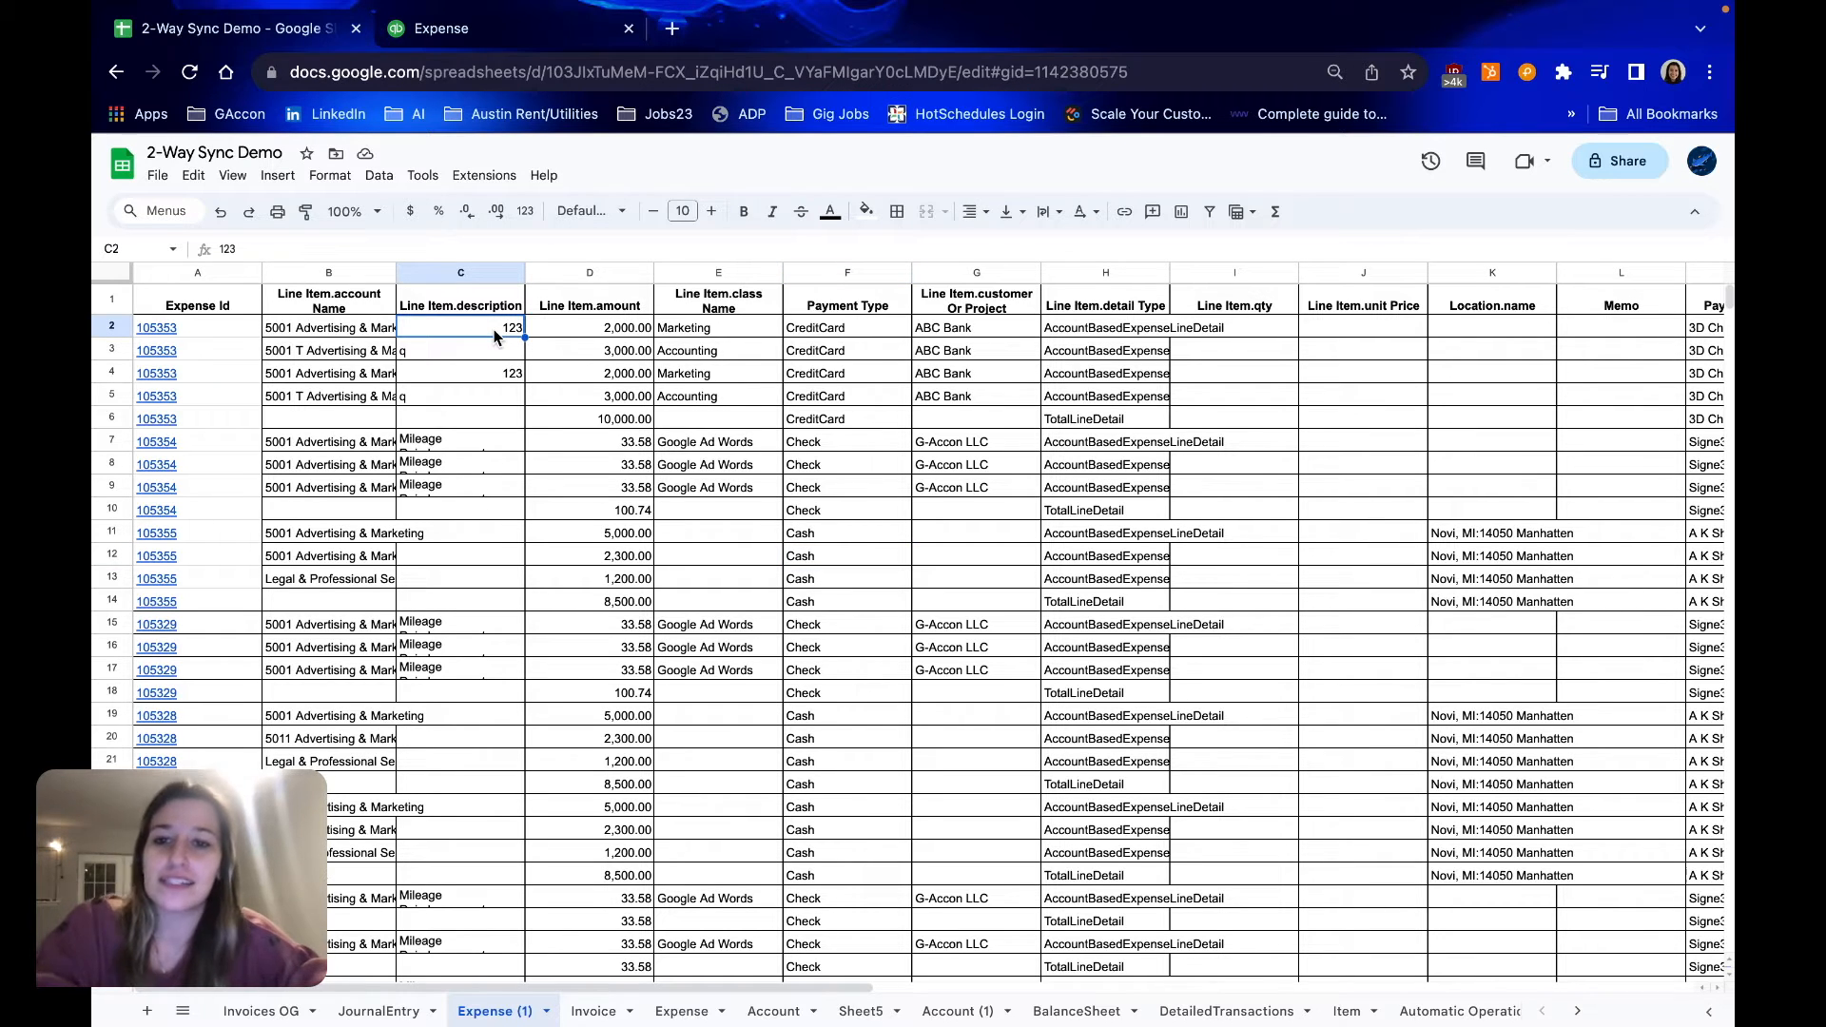
{"action": "type", "text": "santa clause"}
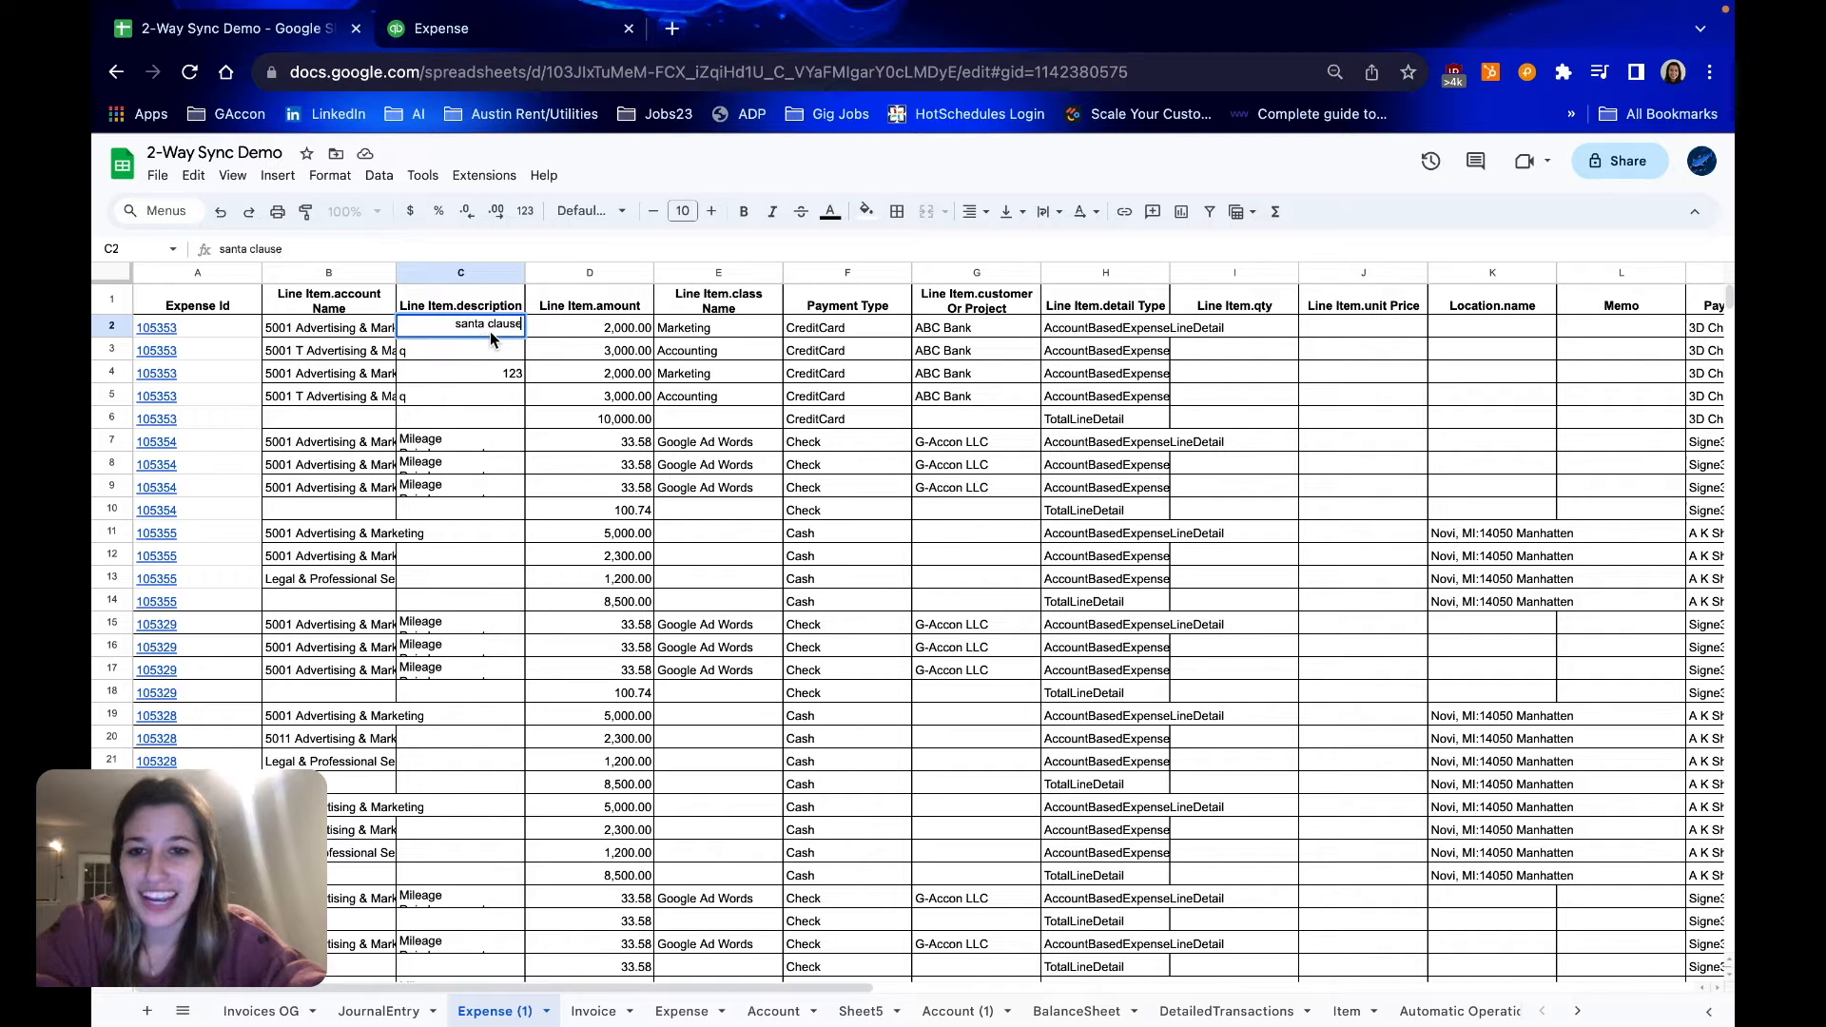
{"action": "key", "text": "Return"}
{"action": "left_click", "coordinate": [479, 327]}
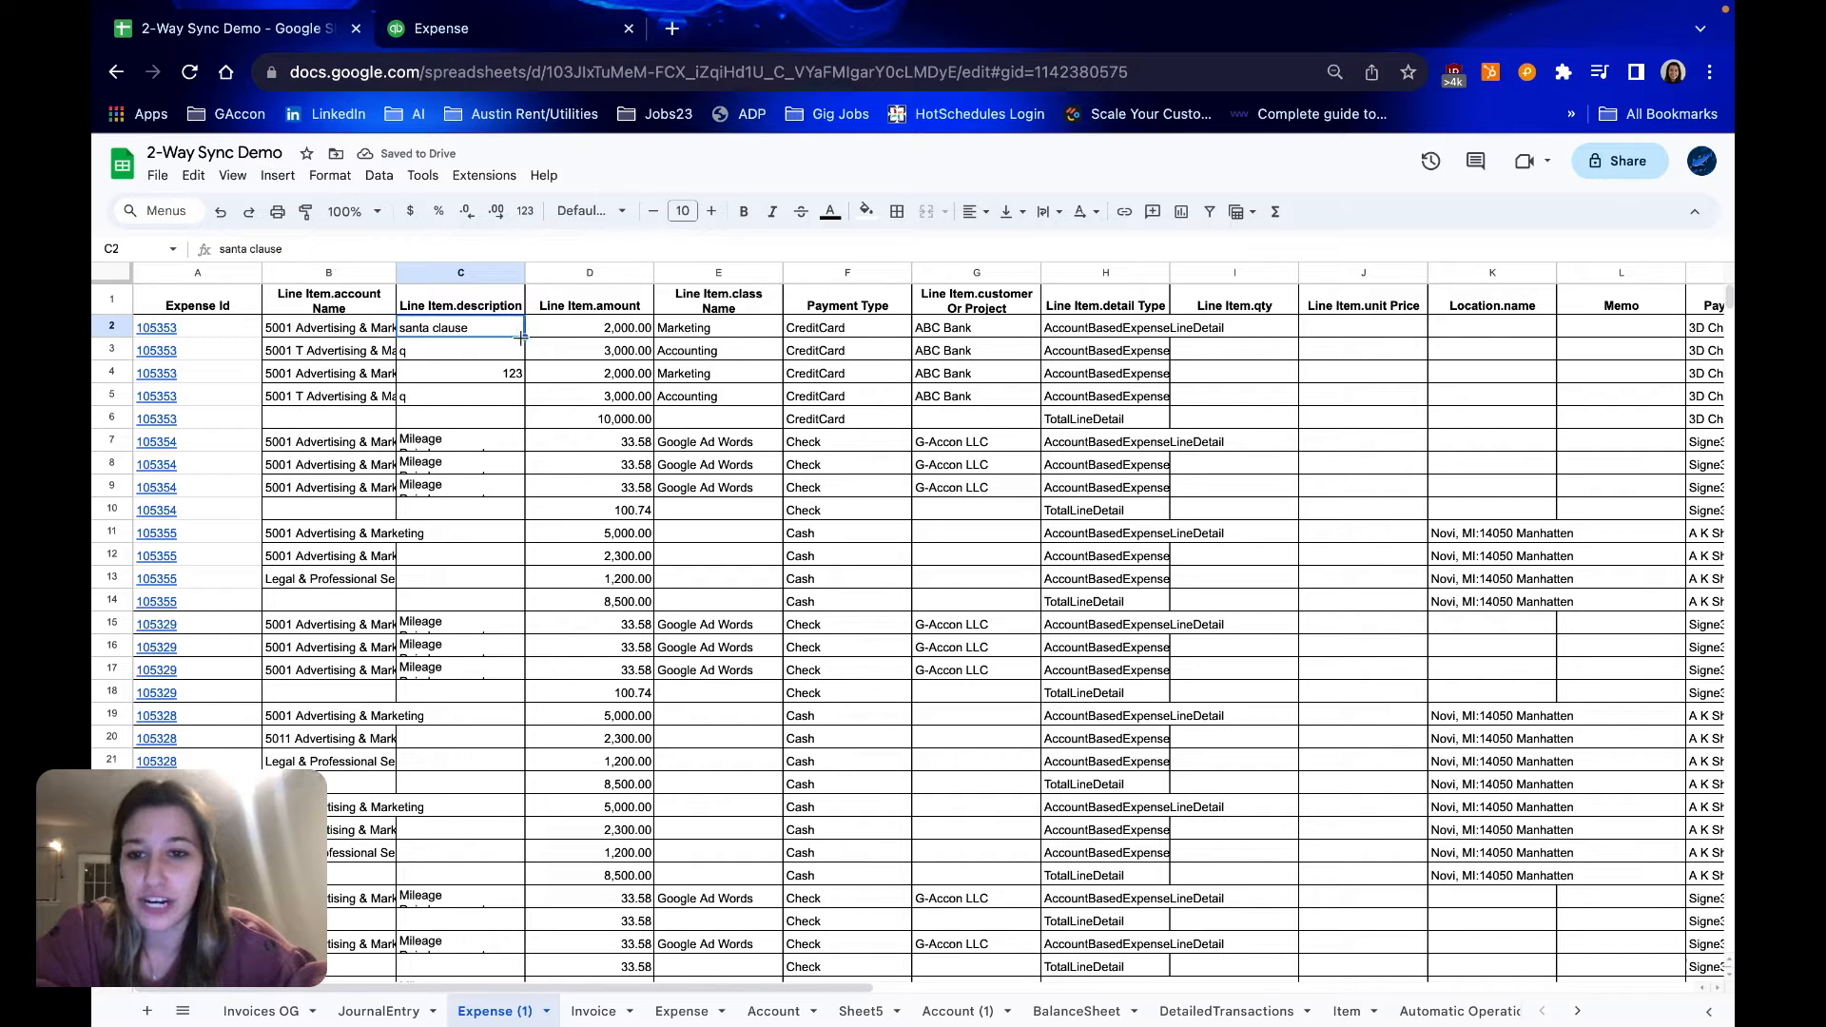
{"action": "left_click_drag", "start_coordinate": [521, 337], "coordinate": [521, 406]}
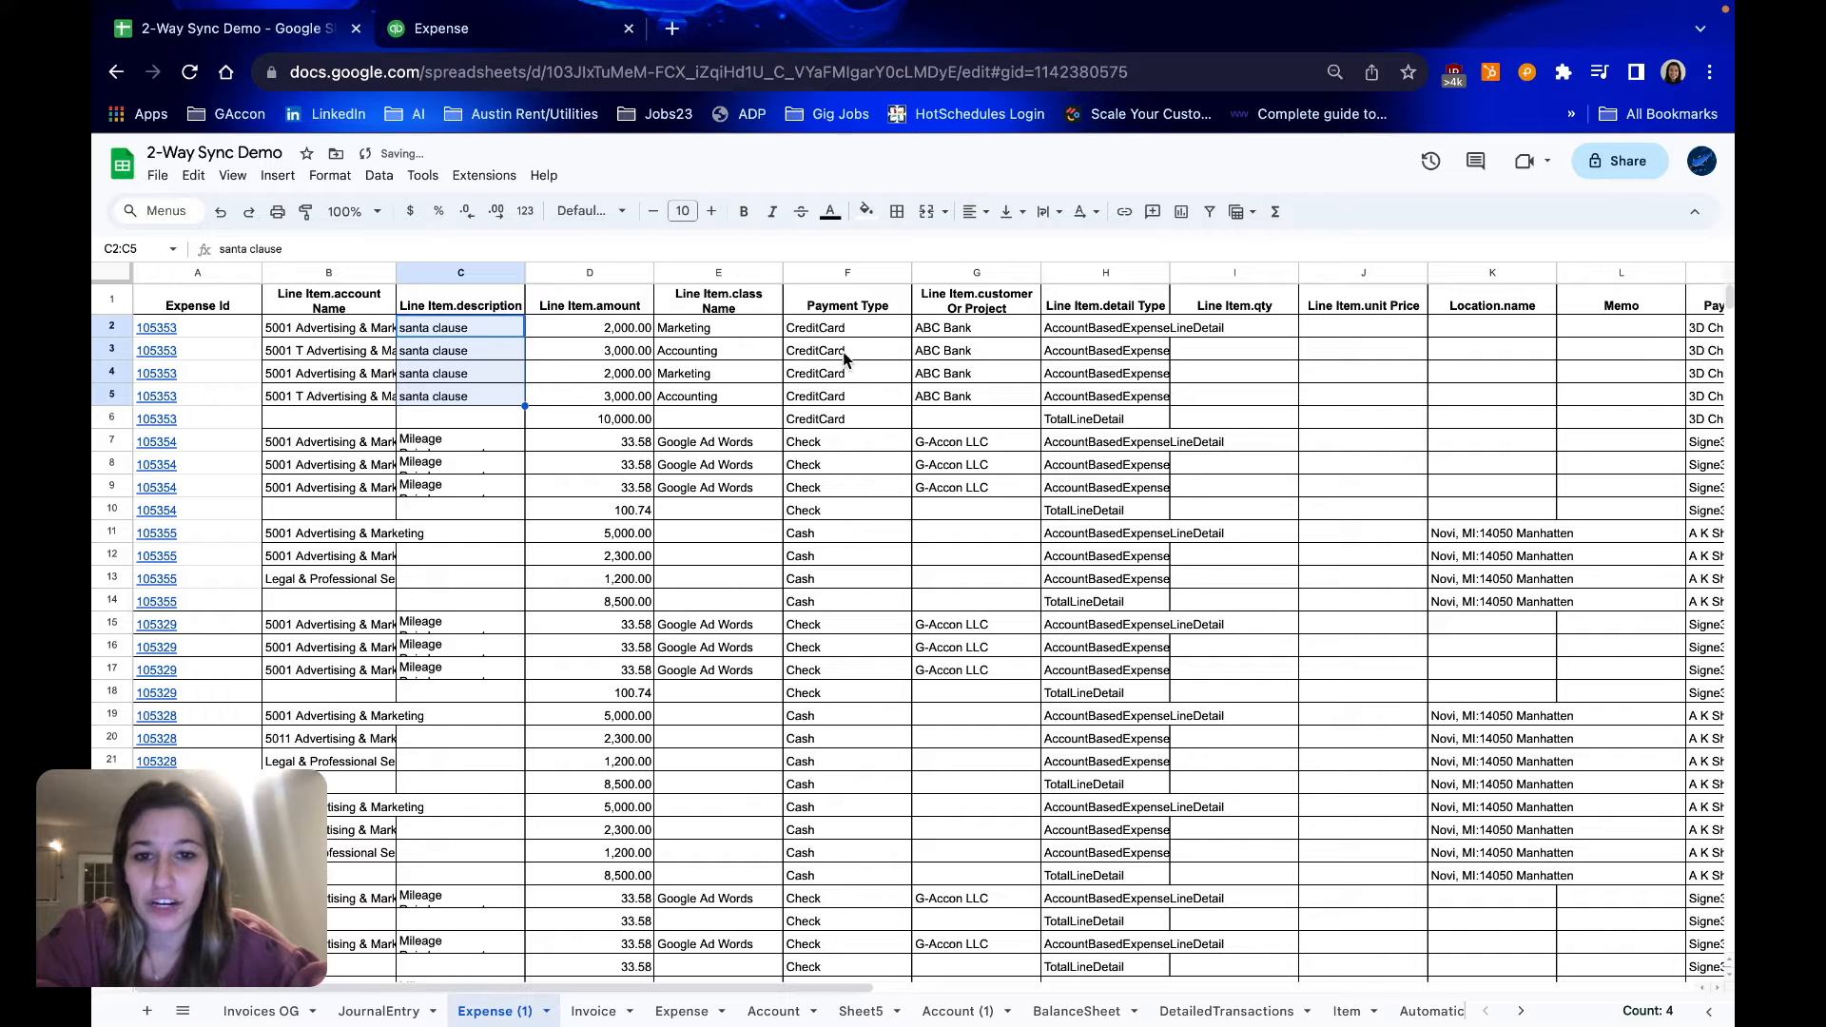
Set the line item description to "rudolph" in C7 and fill it down through C9 for the check expense
{"action": "left_click", "coordinate": [460, 442]}
{"action": "type", "text": "rudl"}
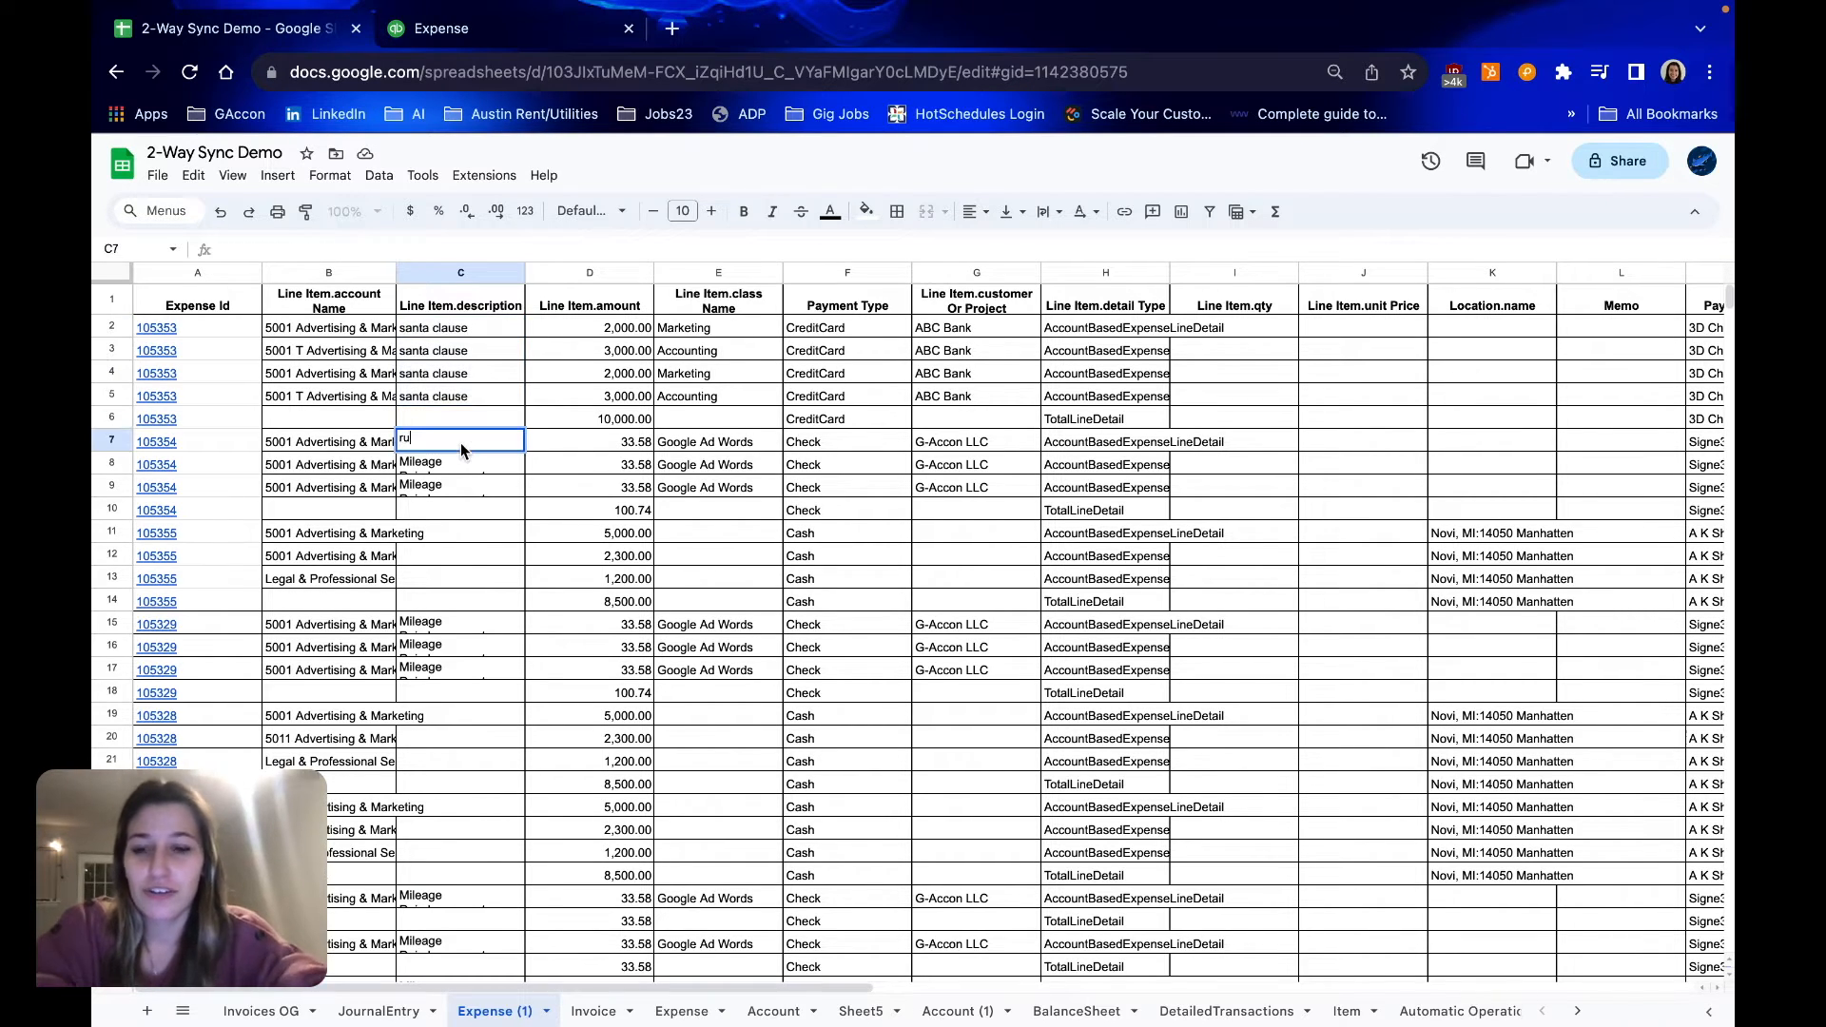
{"action": "key", "text": "BackSpace"}
{"action": "type", "text": "olp"}
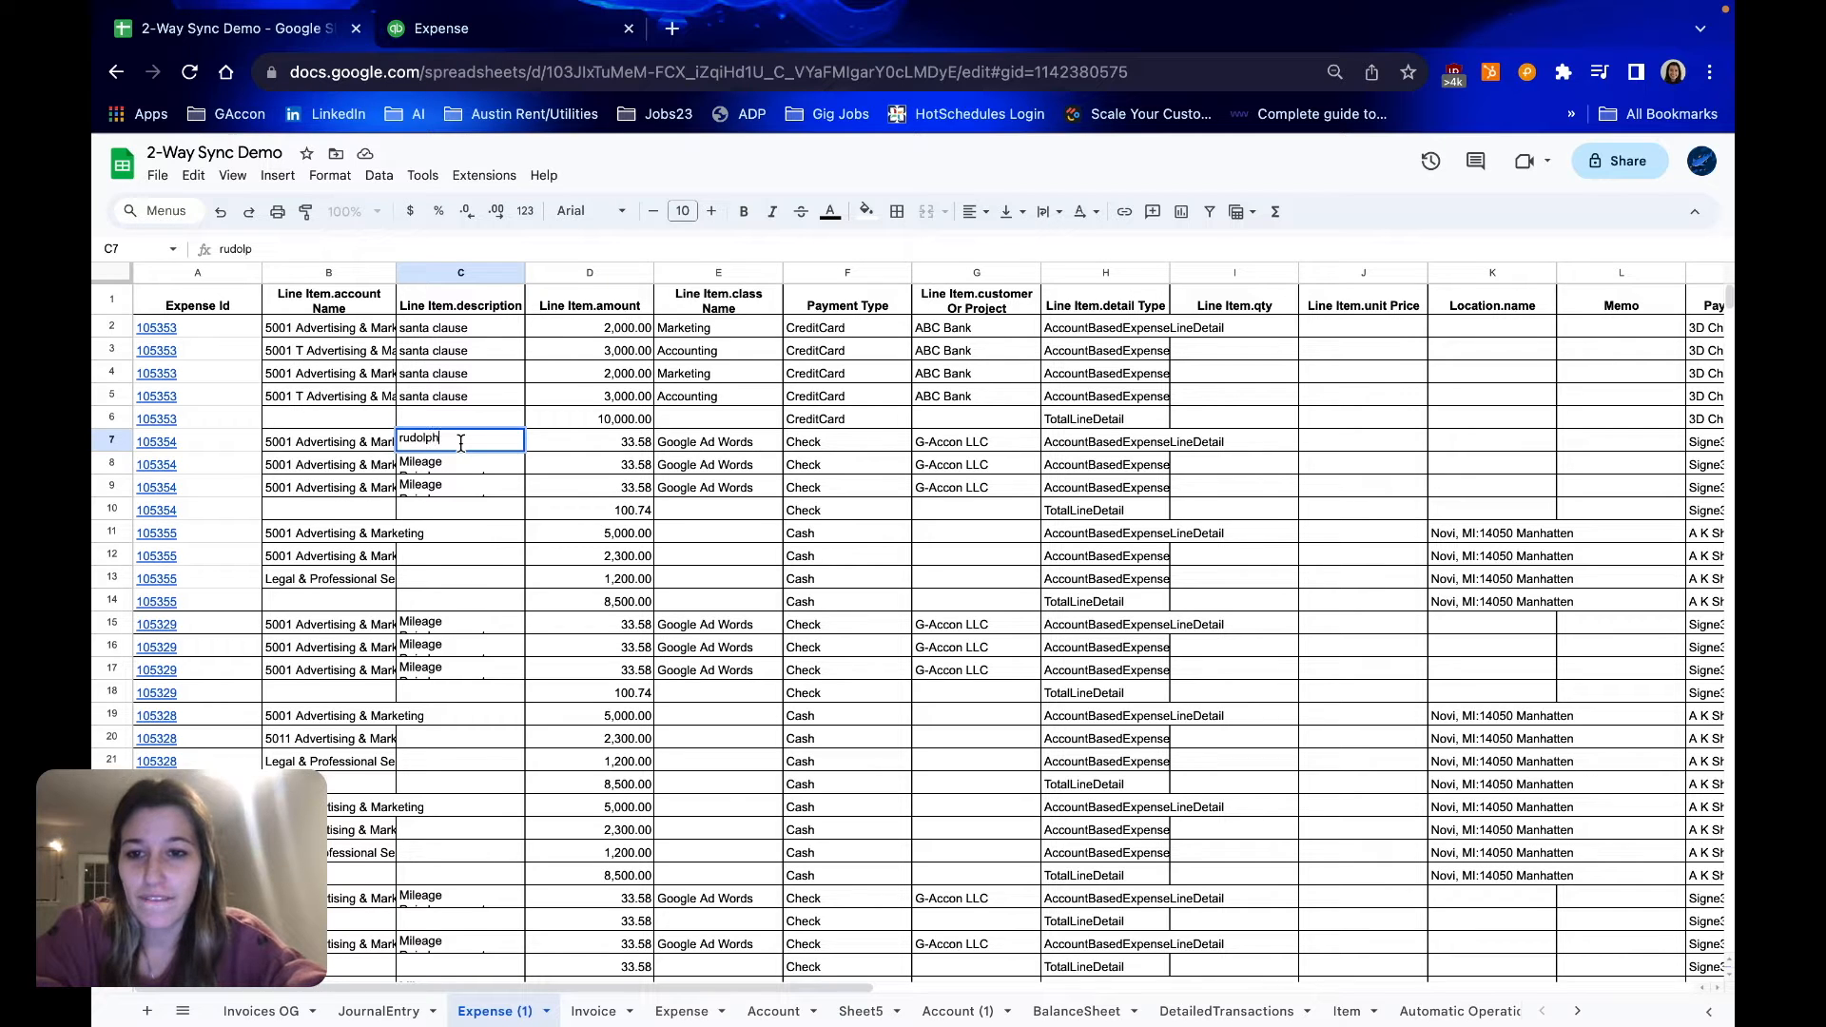
{"action": "type", "text": "h"}
{"action": "key", "text": "Return"}
{"action": "key", "text": "Up"}
{"action": "left_click_drag", "start_coordinate": [525, 453], "coordinate": [521, 496]}
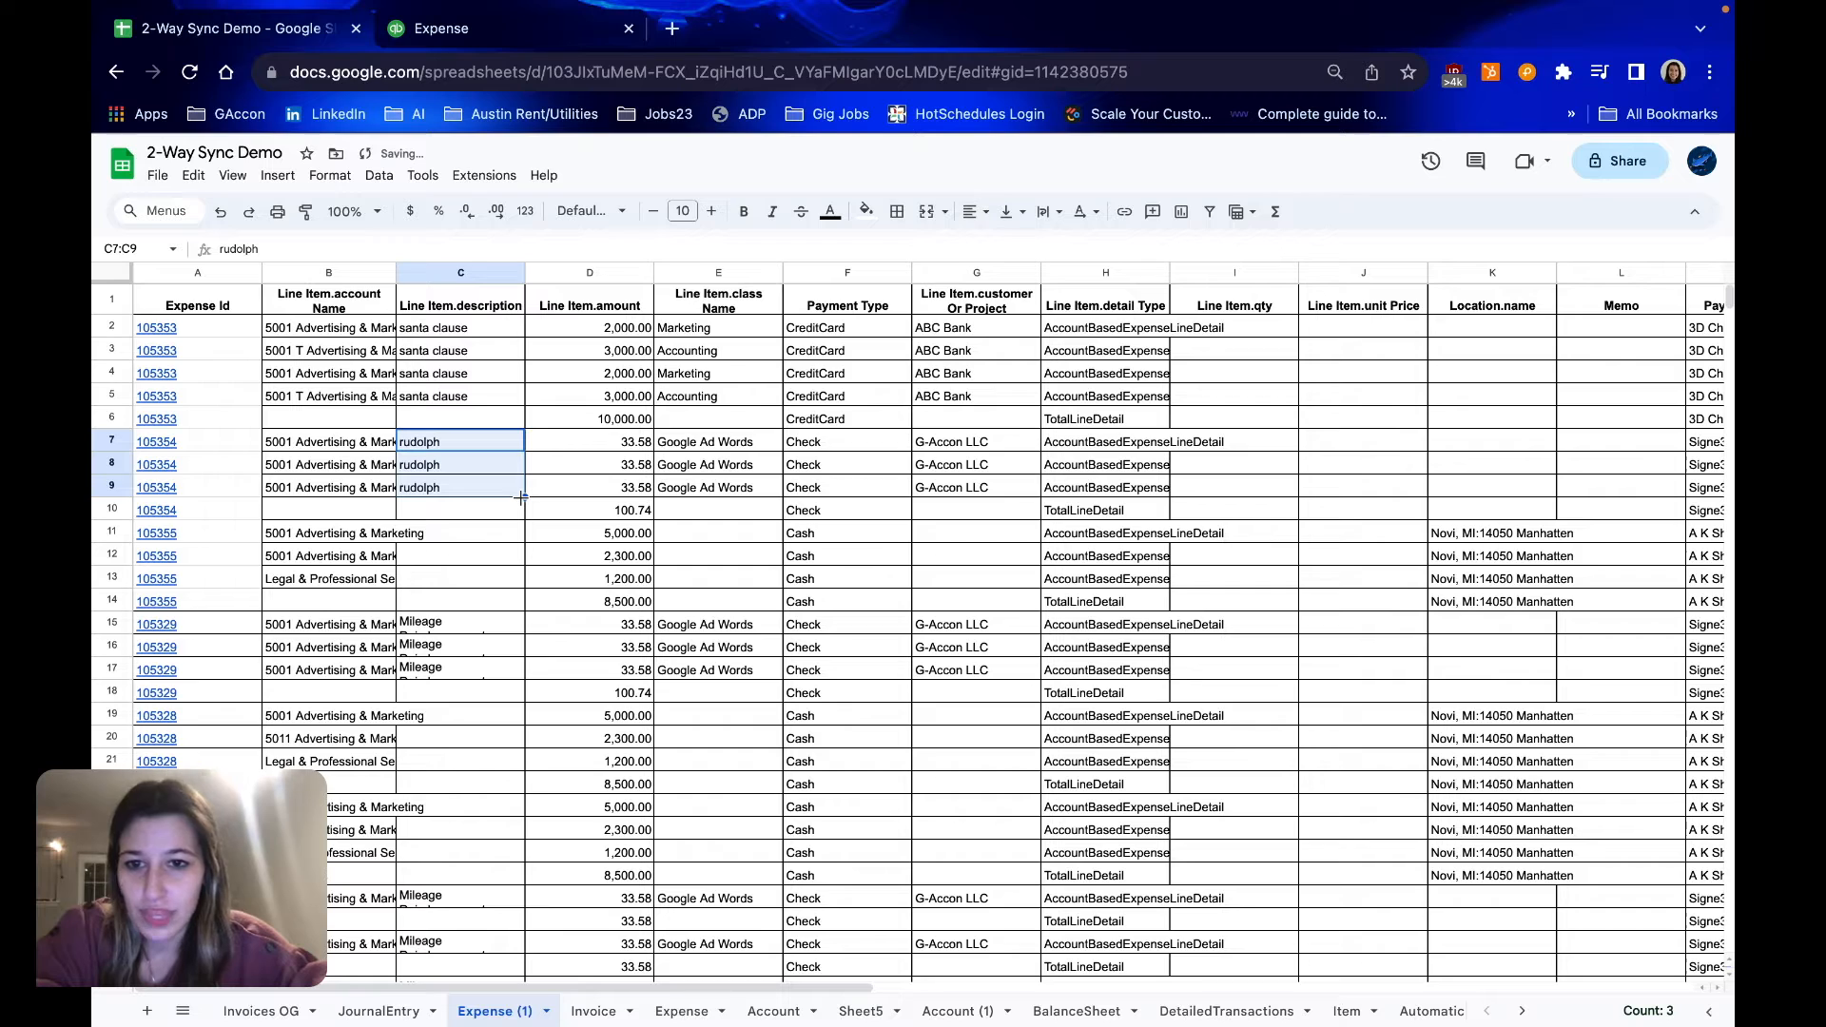
Set the line item description to "mr snowman" in C11 and fill it down through C13 for the cash expense
{"action": "left_click", "coordinate": [481, 534]}
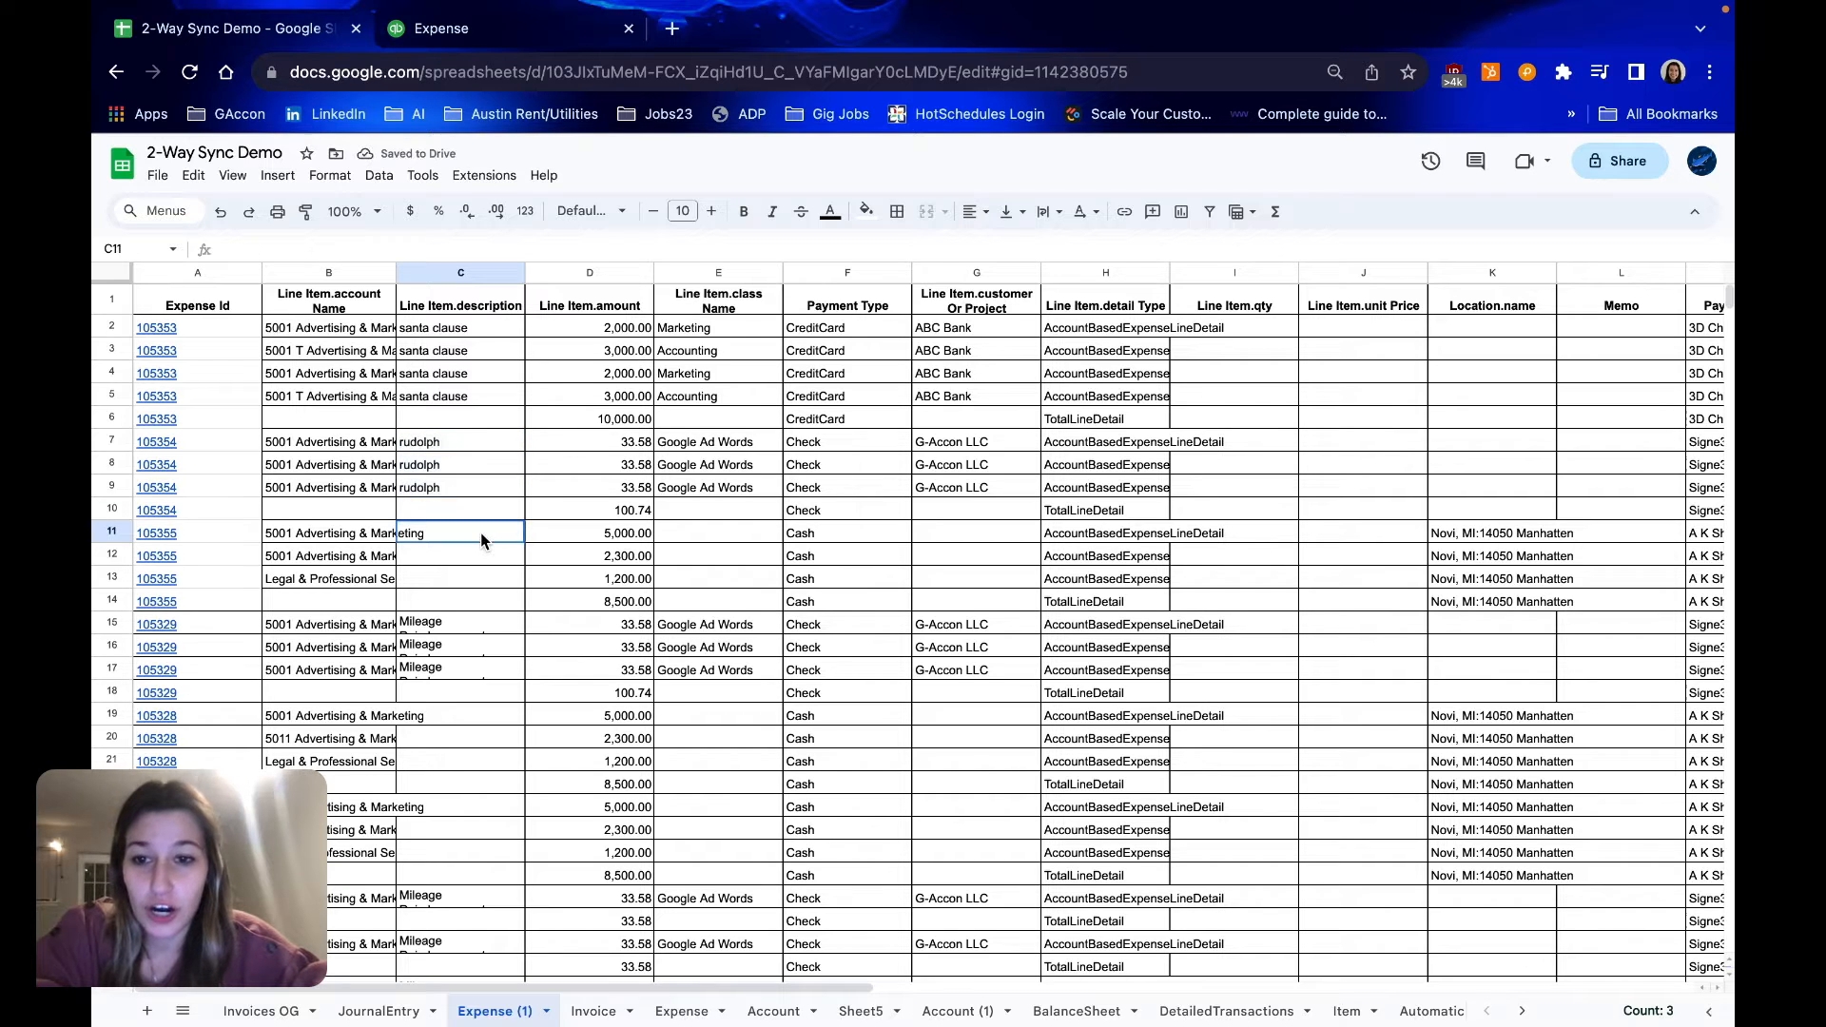
{"action": "type", "text": "mr snowman"}
{"action": "key", "text": "Return"}
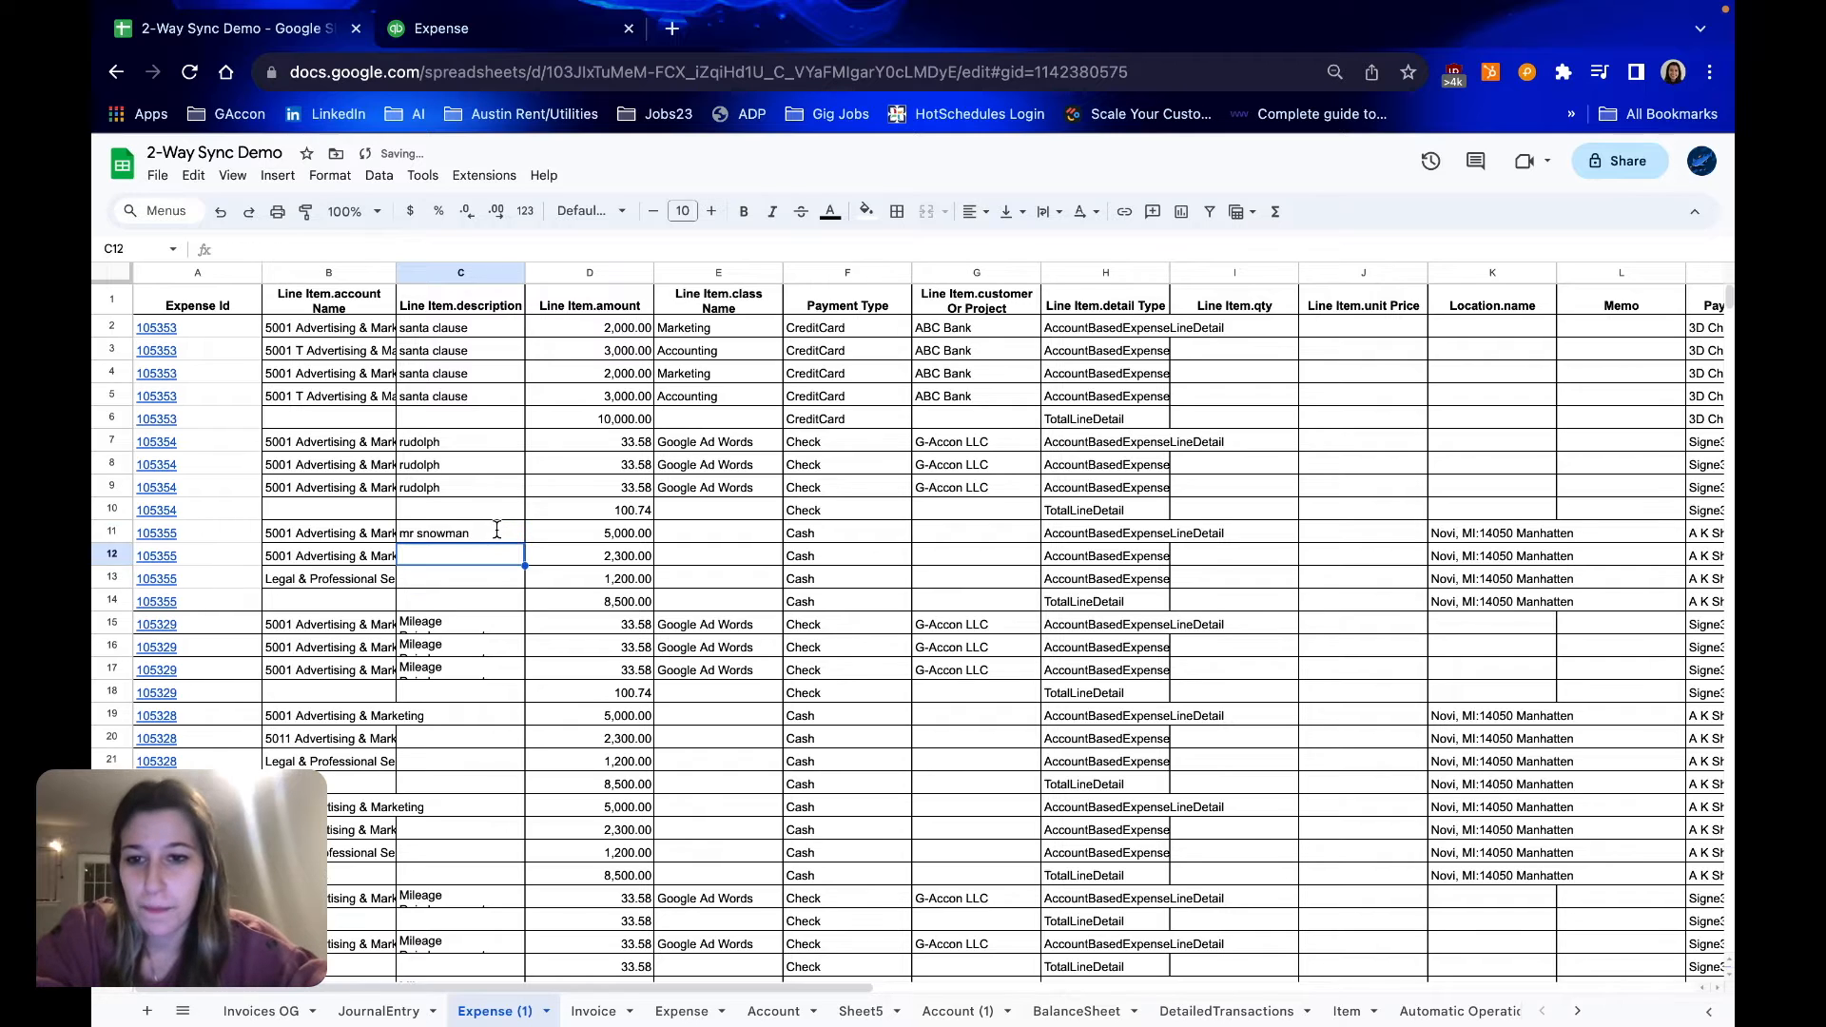
{"action": "left_click", "coordinate": [496, 529]}
{"action": "left_click_drag", "start_coordinate": [526, 583], "coordinate": [525, 588]}
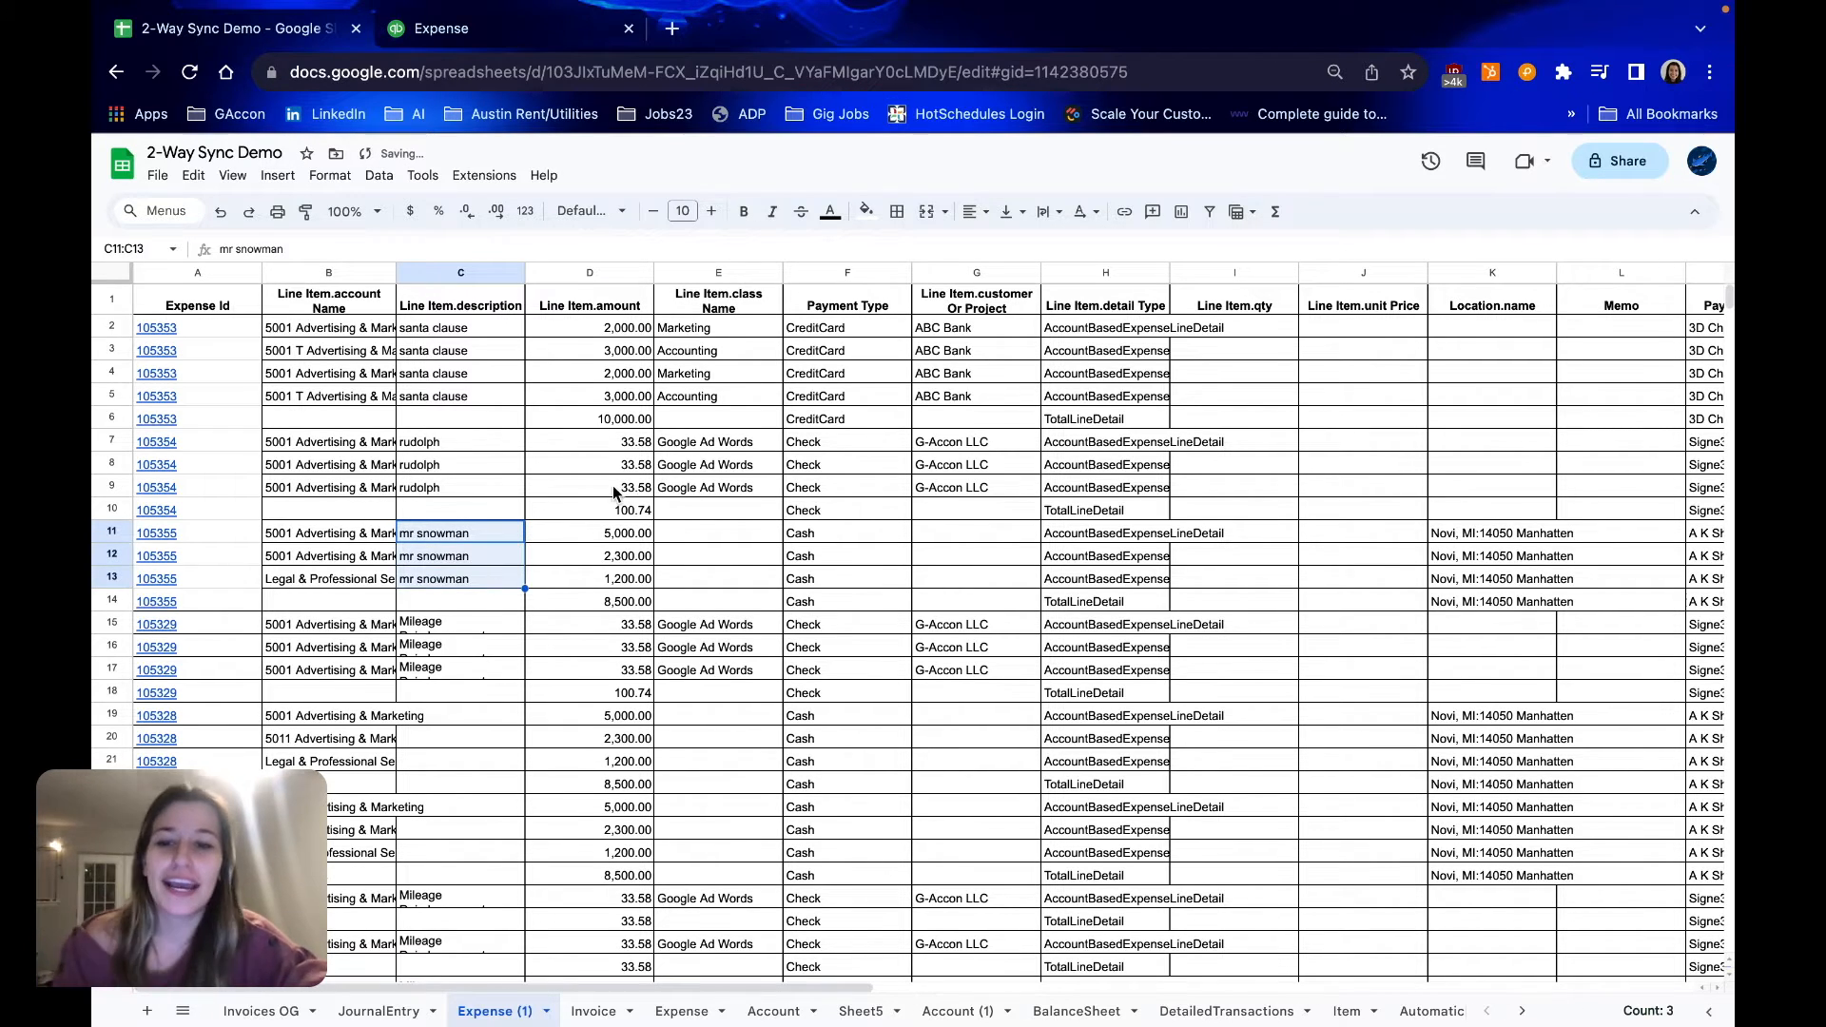
{"action": "left_click", "coordinate": [561, 445]}
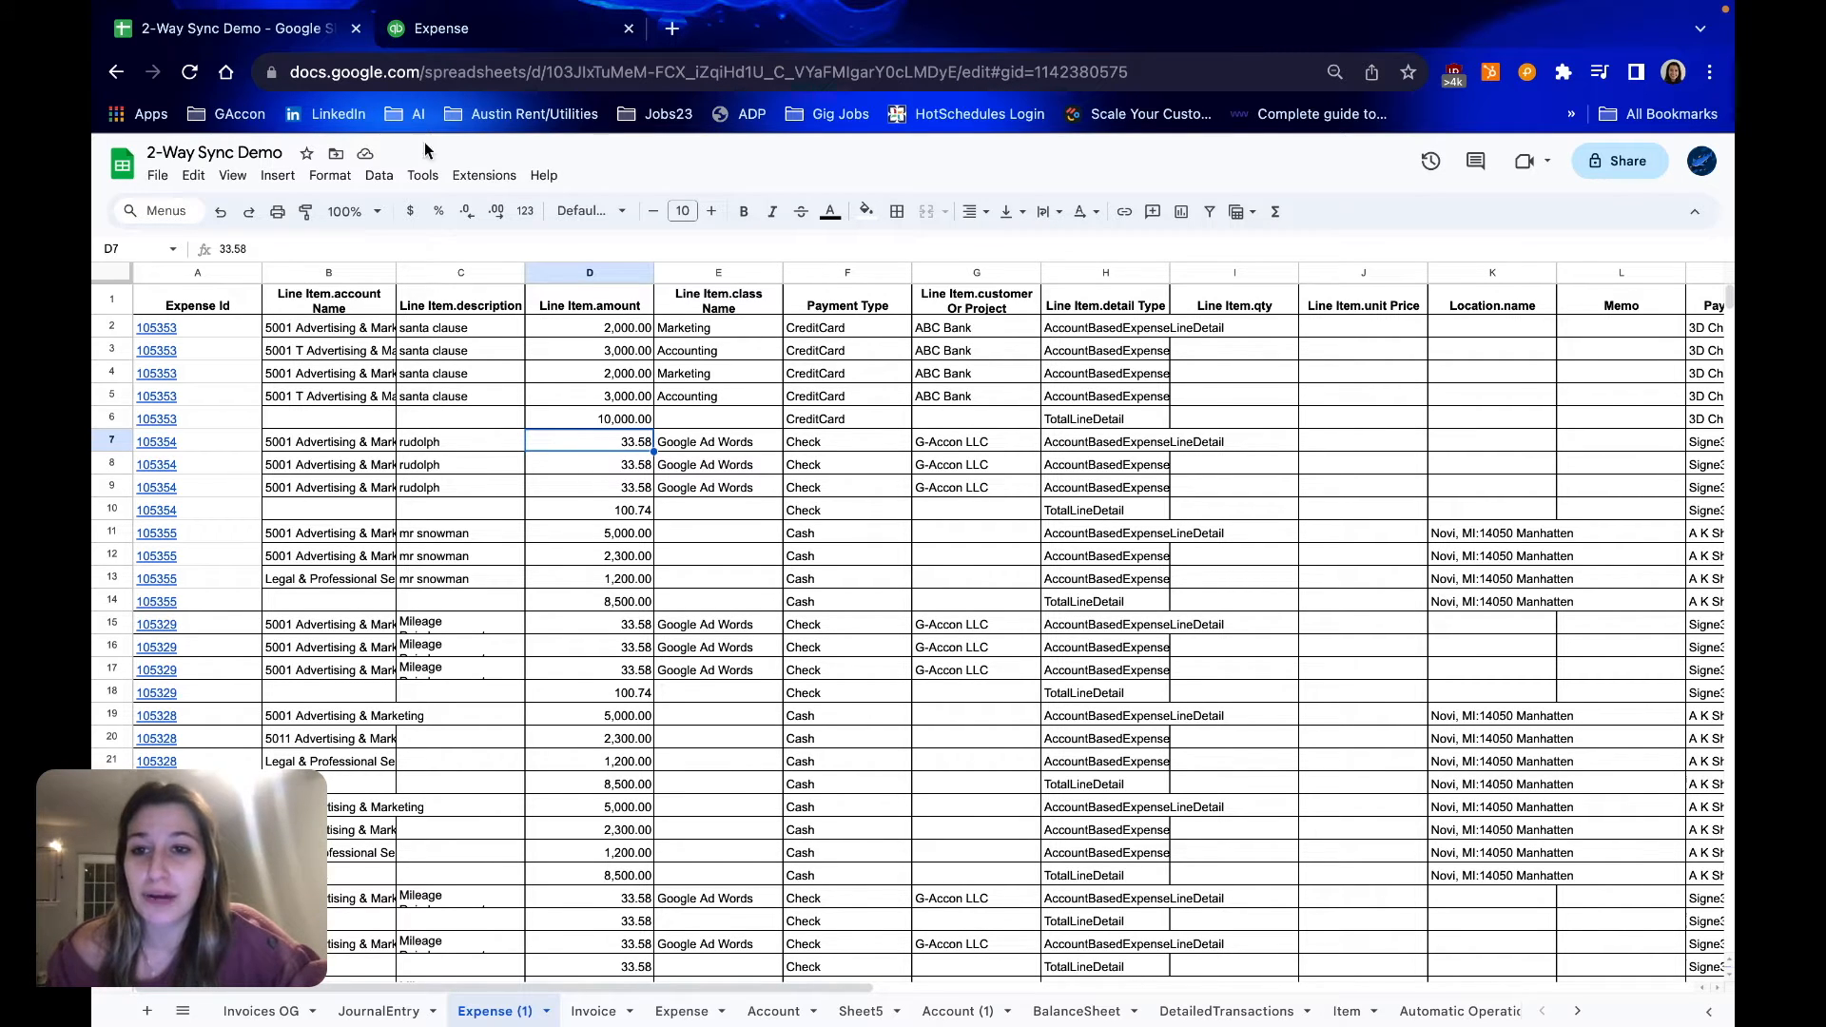
Open the G-Accon for QuickBooks data upload, keep Currently Selected Rows as the selection mode, and select rows 2 to 14
{"action": "left_click", "coordinate": [486, 175]}
{"action": "mouse_move", "coordinate": [596, 424]}
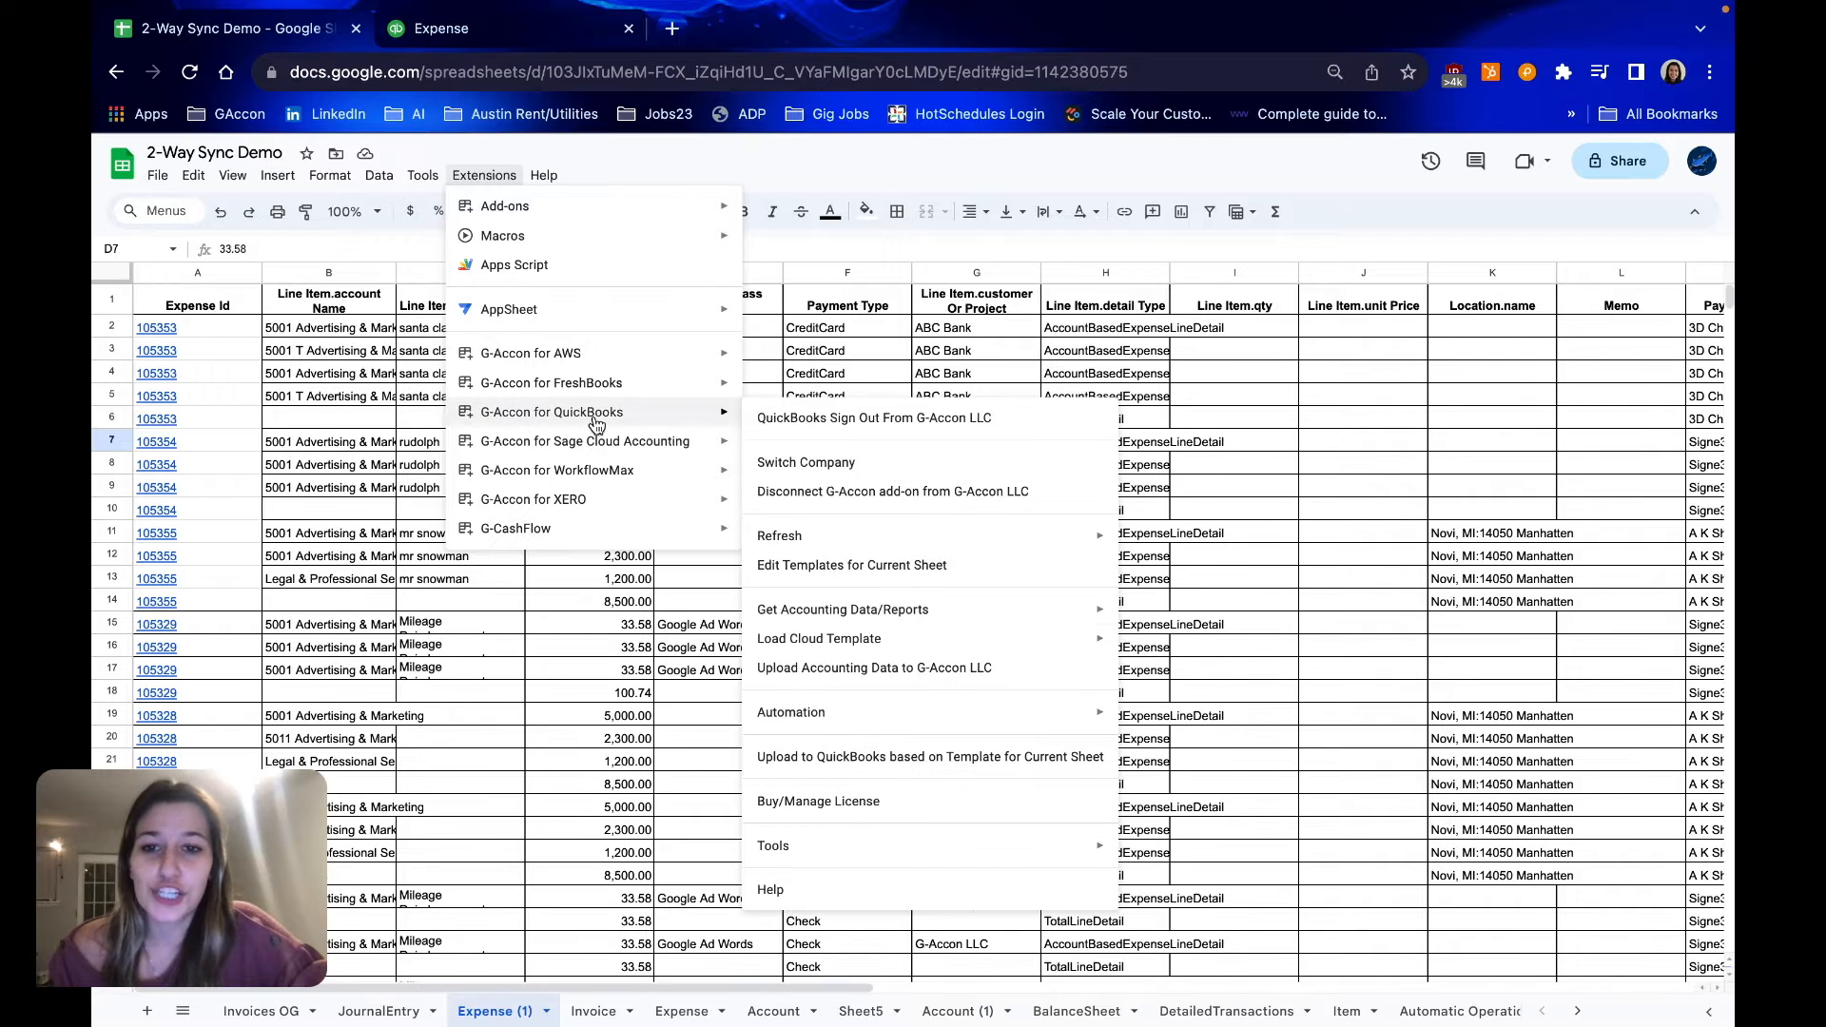
{"action": "left_click", "coordinate": [824, 671]}
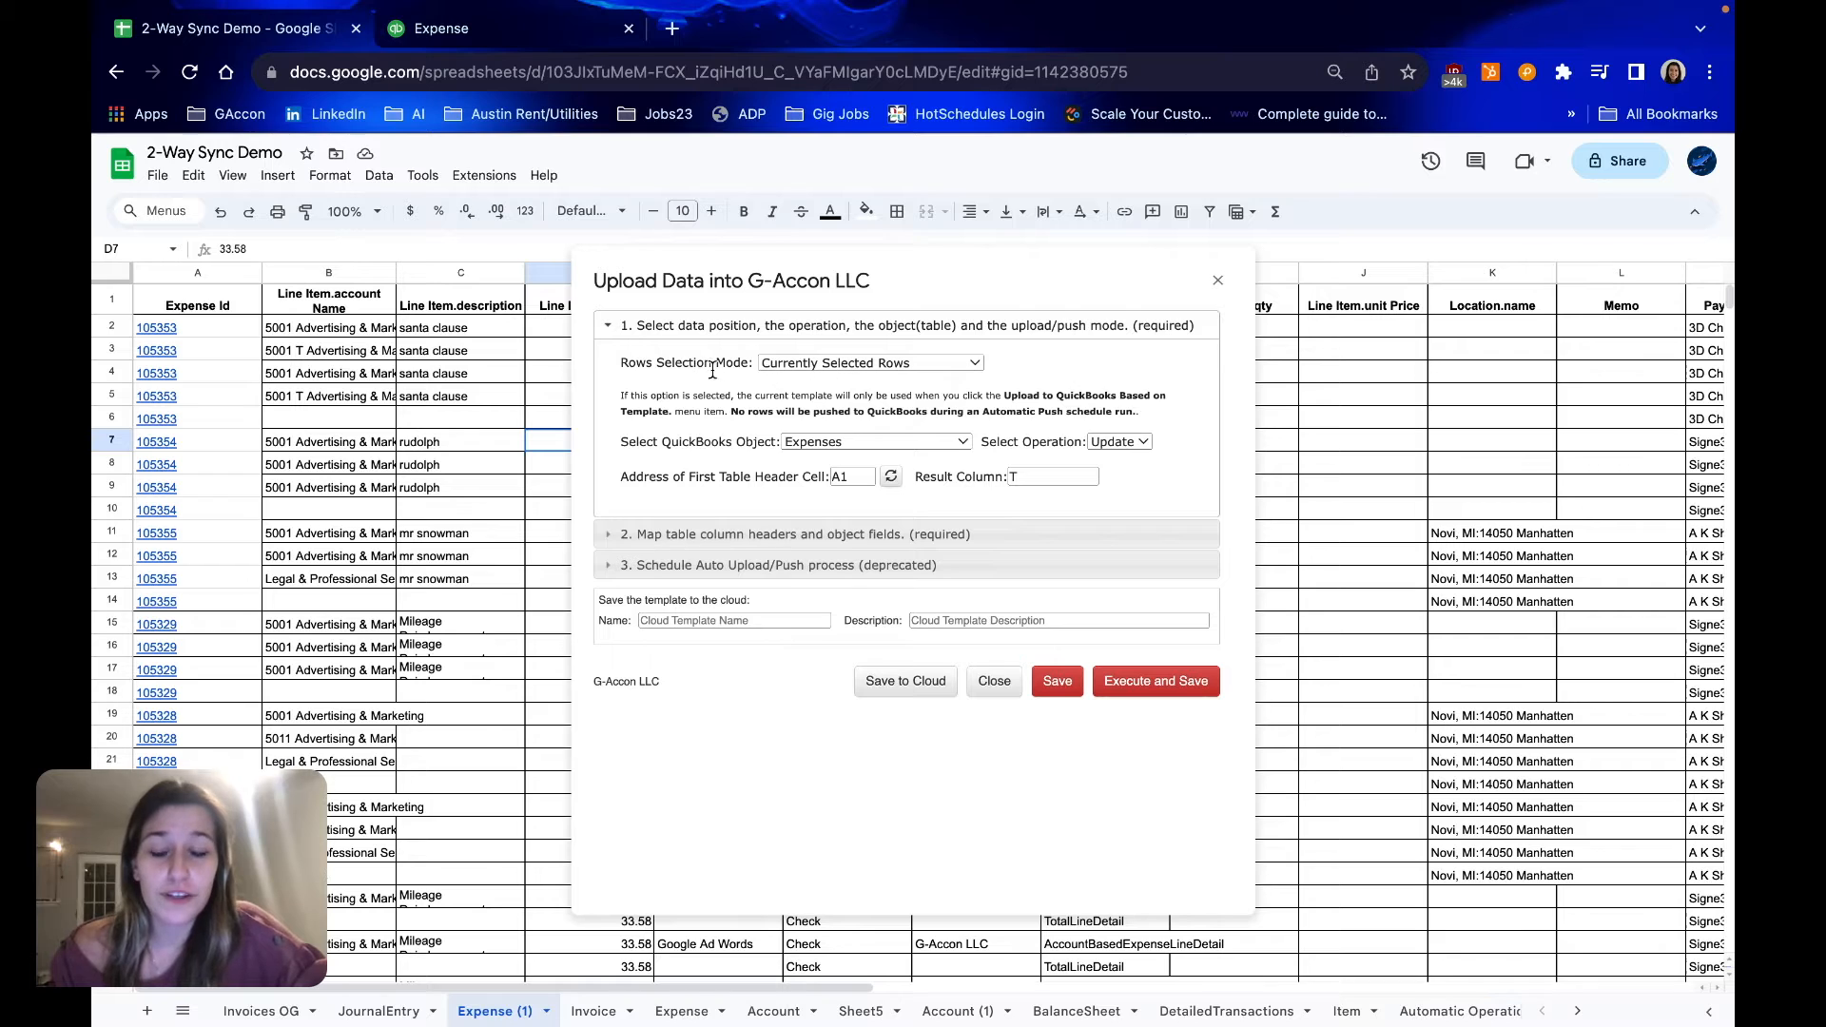
{"action": "left_click", "coordinate": [975, 364]}
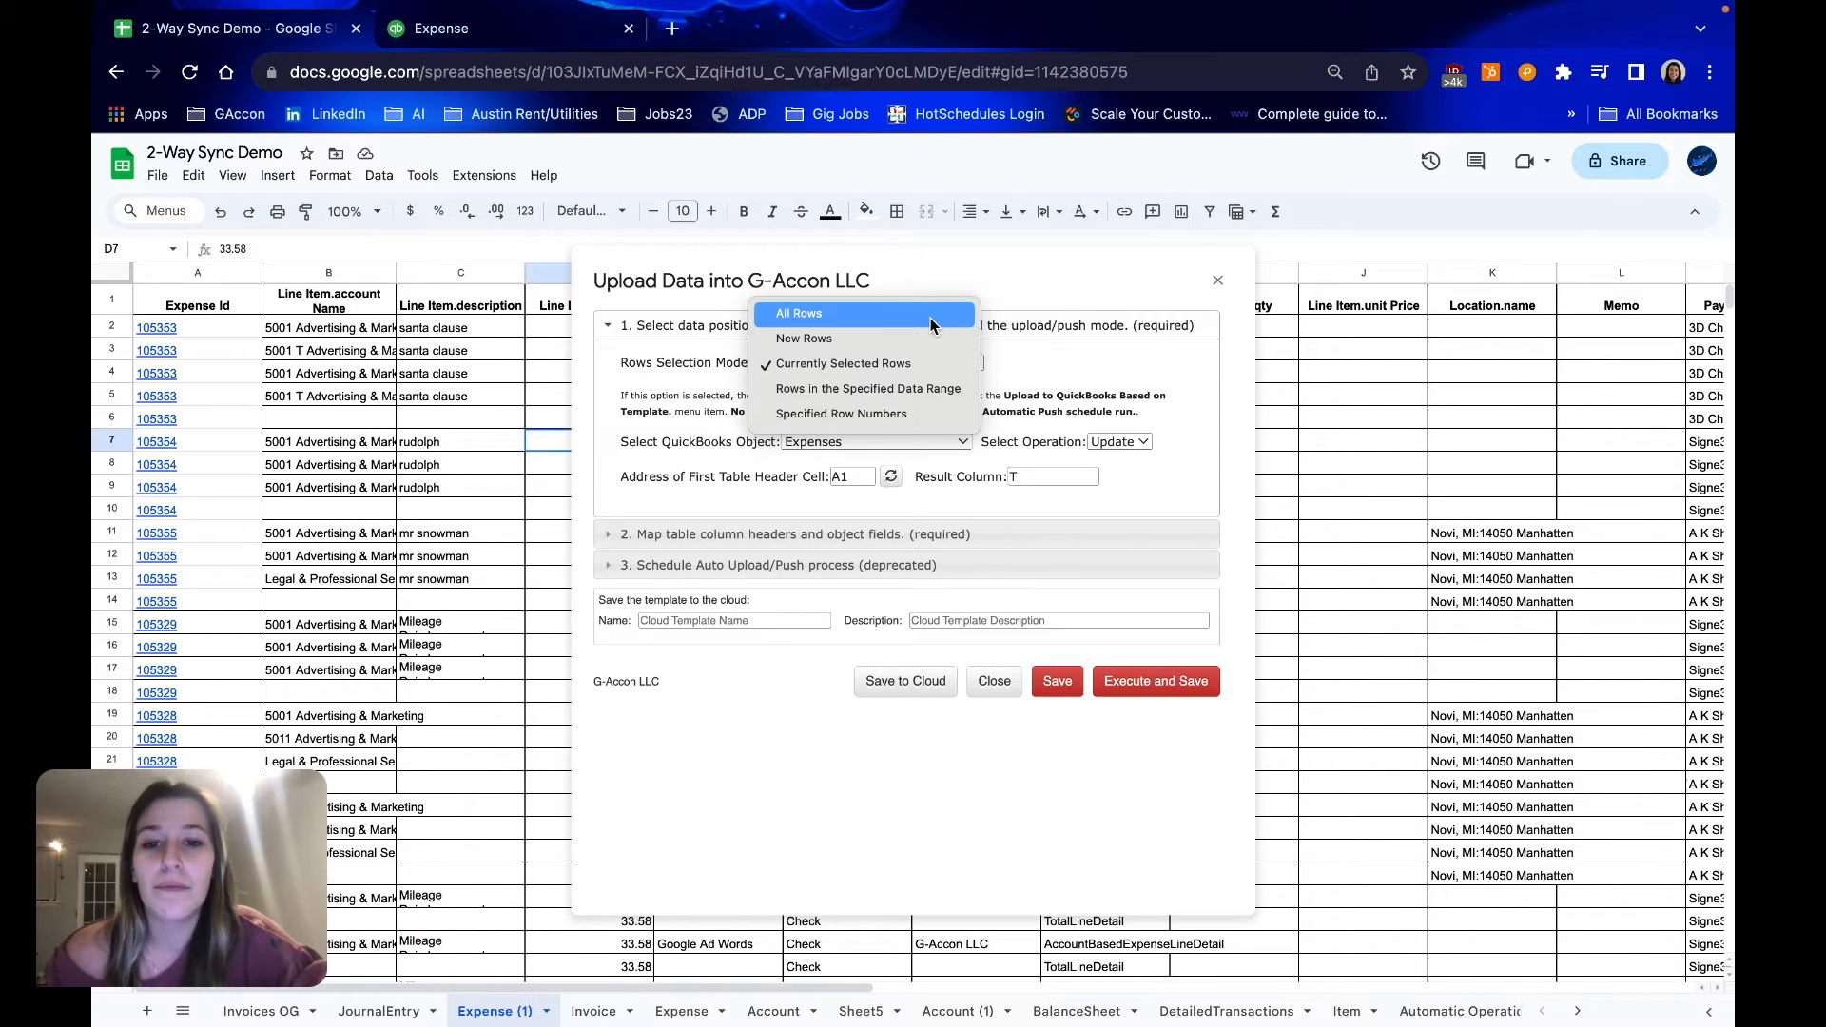
{"action": "left_click", "coordinate": [946, 371]}
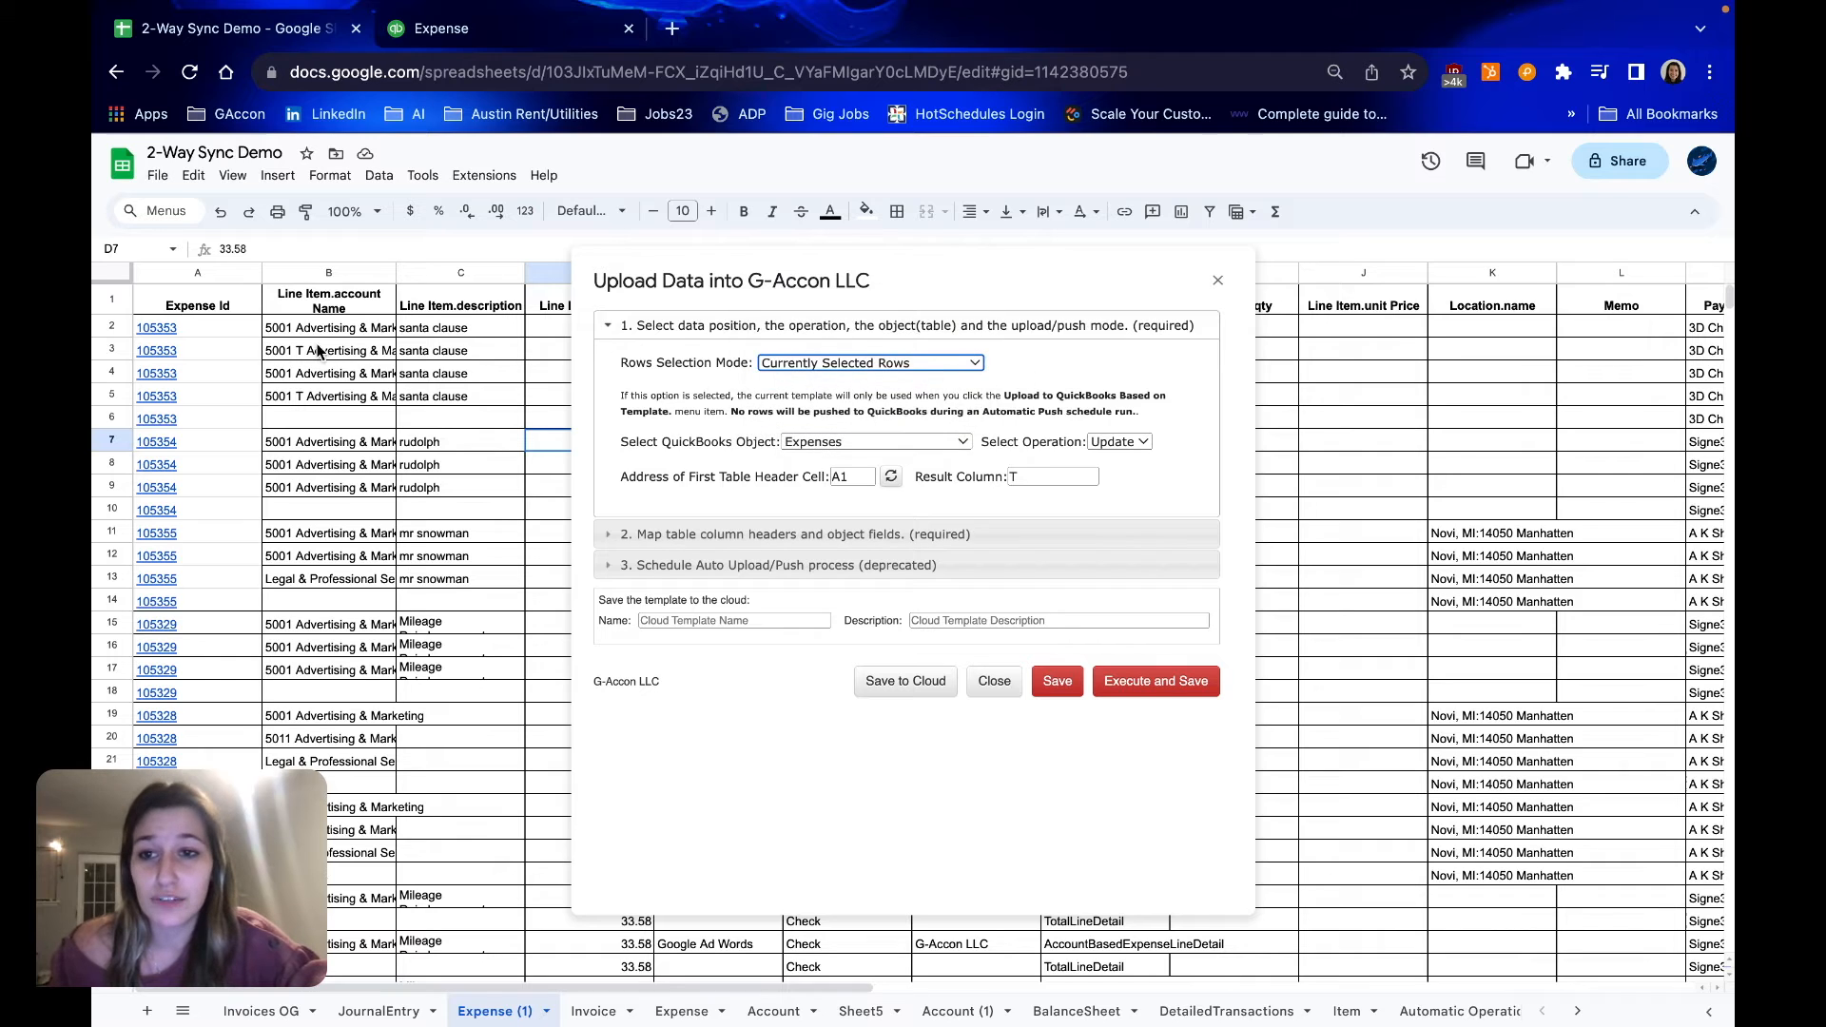
{"action": "left_click_drag", "start_coordinate": [339, 329], "coordinate": [339, 601]}
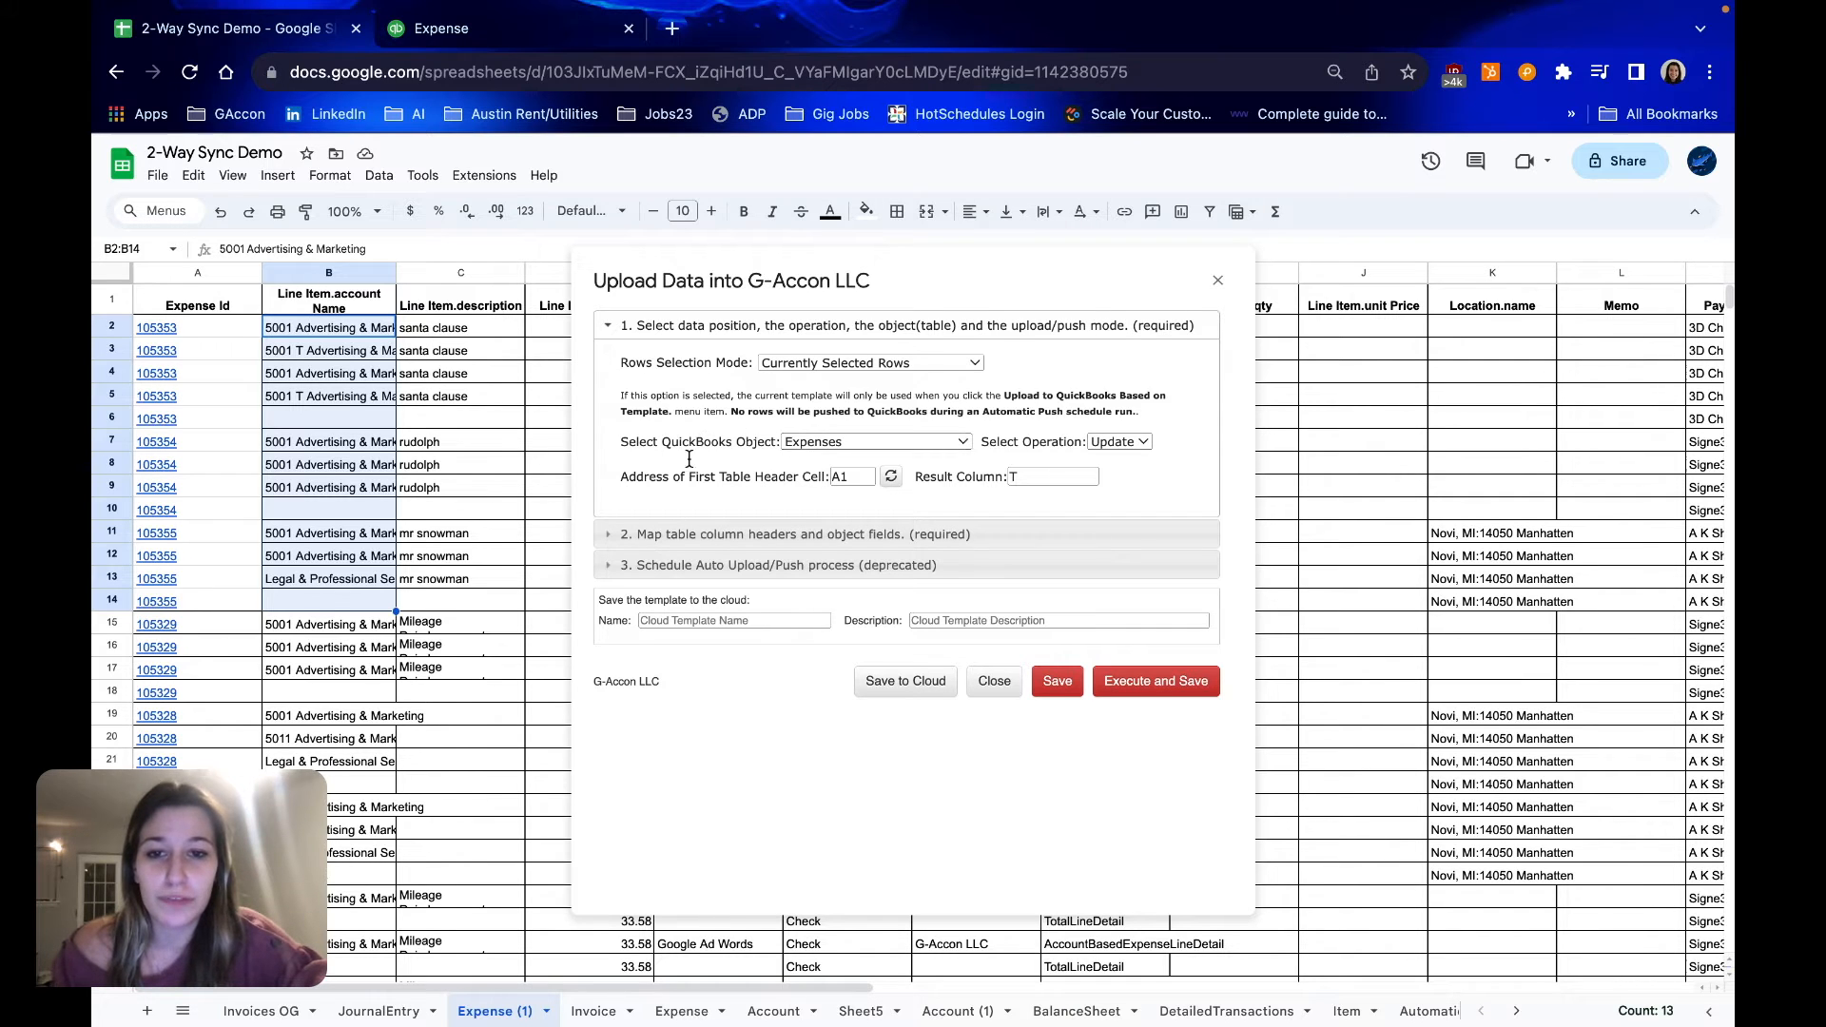
Keep Update as the operation for the Expenses object, then execute and save the upload
{"action": "left_click", "coordinate": [1141, 444]}
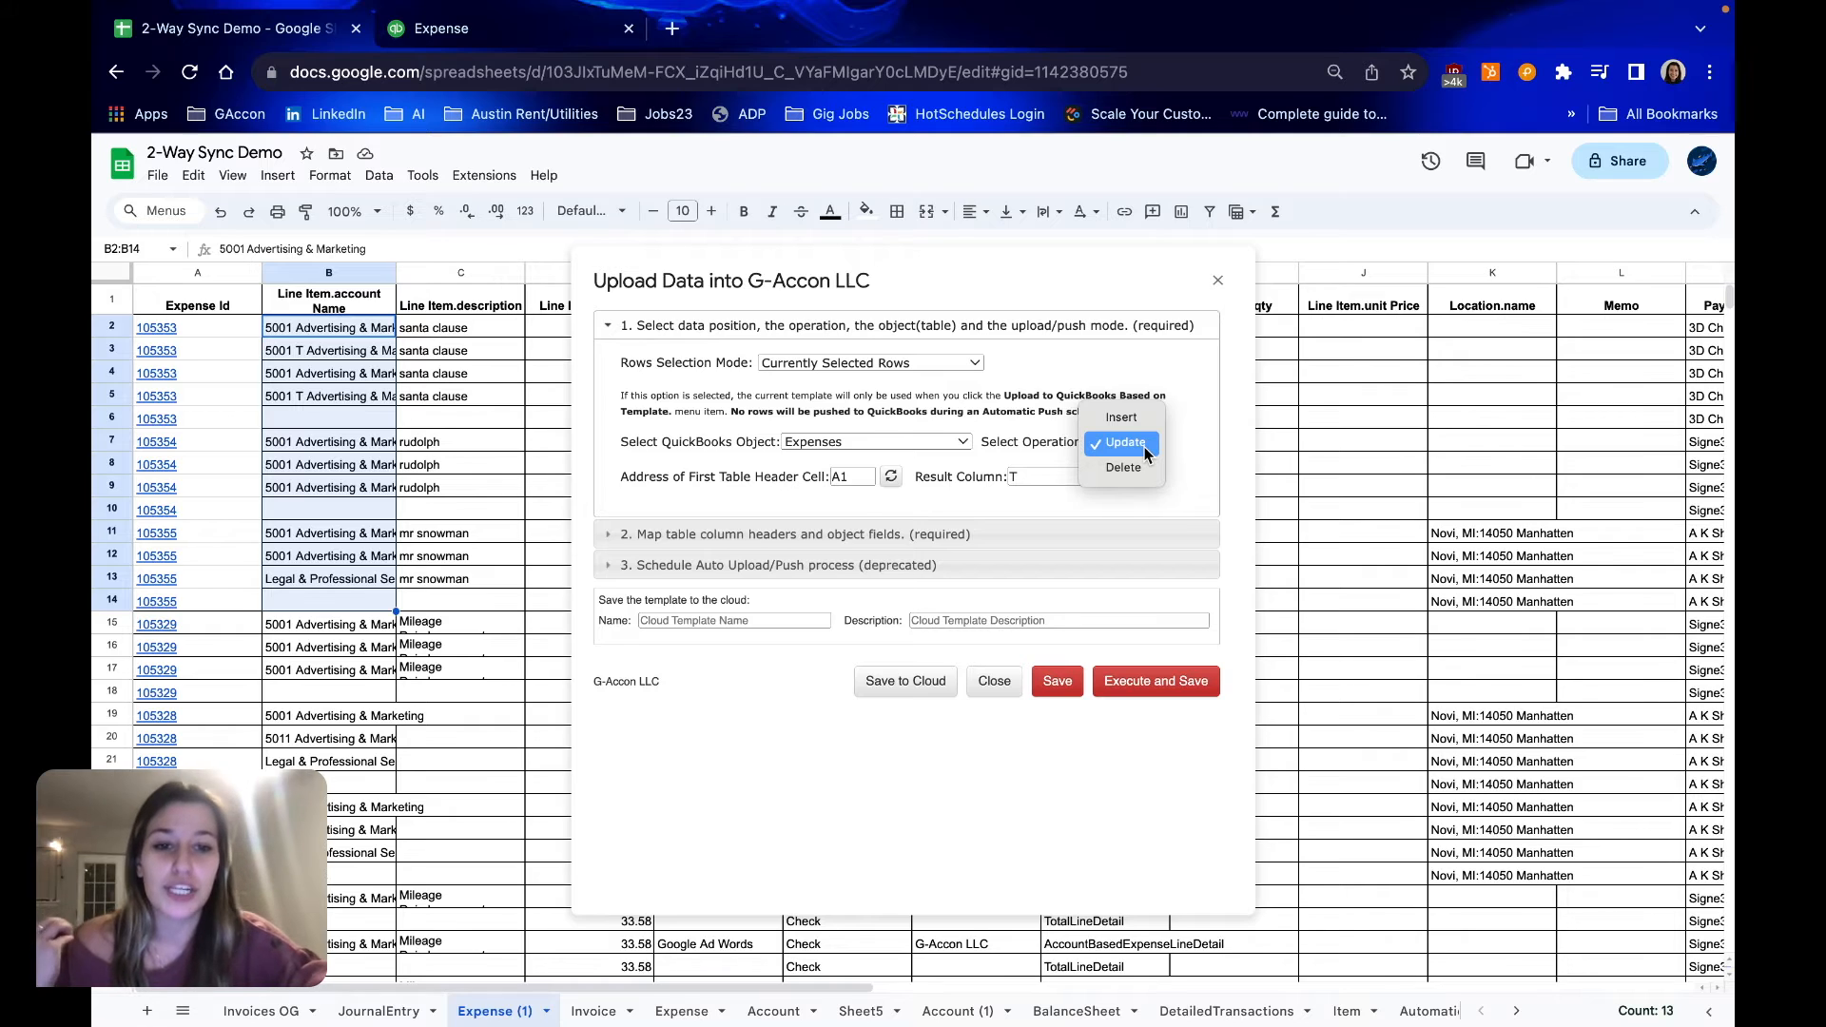
{"action": "left_click", "coordinate": [1146, 453]}
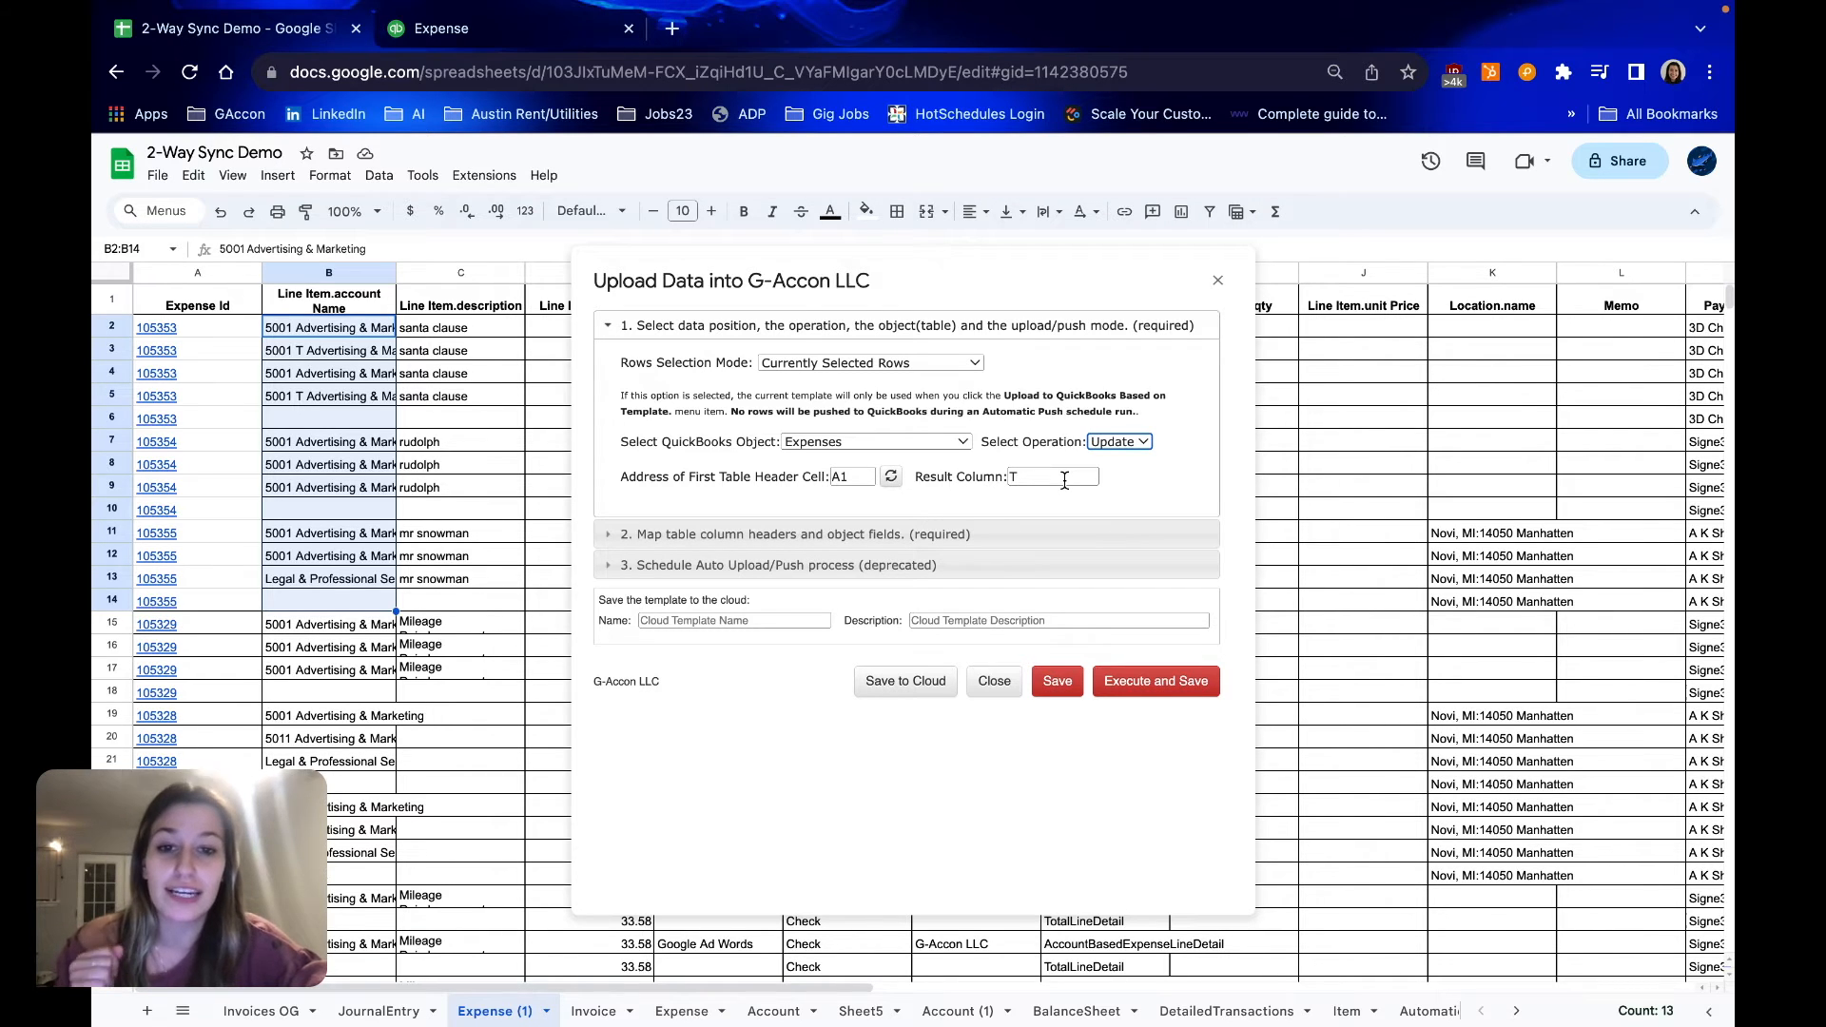
{"action": "left_click", "coordinate": [1179, 681]}
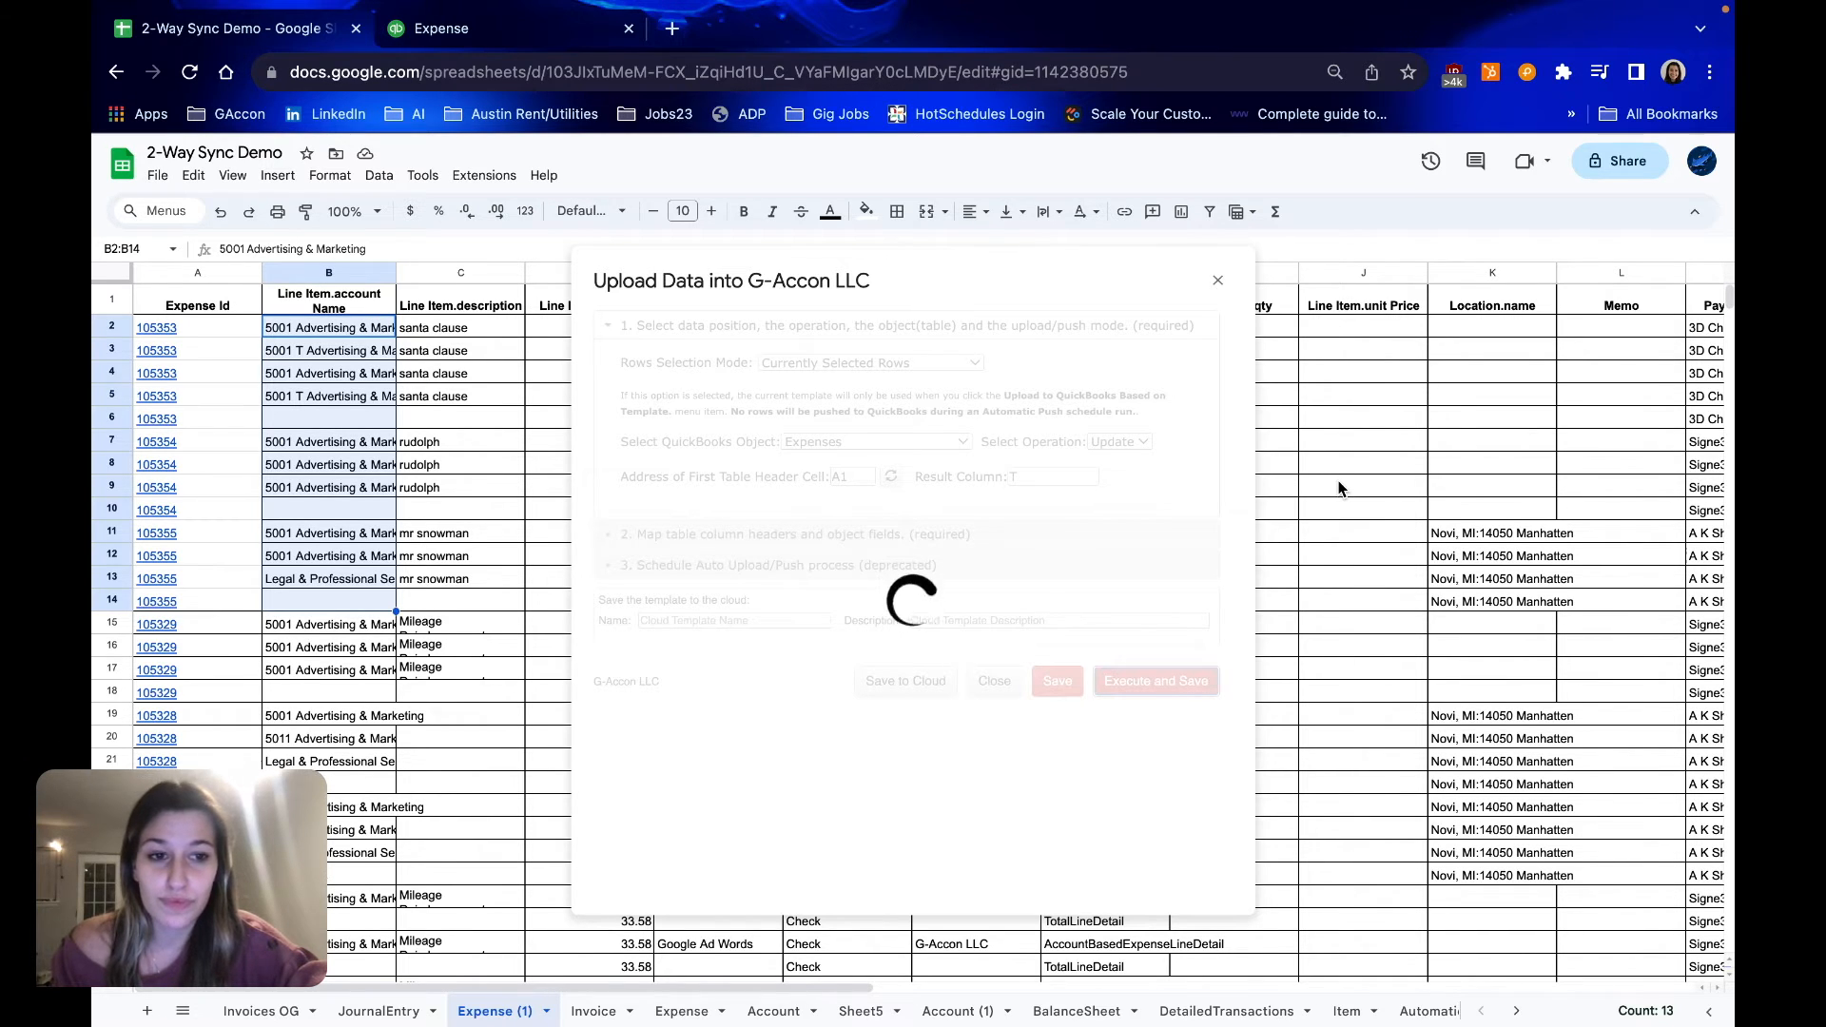
Review the upload results in the Id, Success, Created, Error and Timestamp columns starting at column T
{"action": "scroll", "coordinate": [1338, 488], "scroll_direction": "right", "scroll_amount": 10}
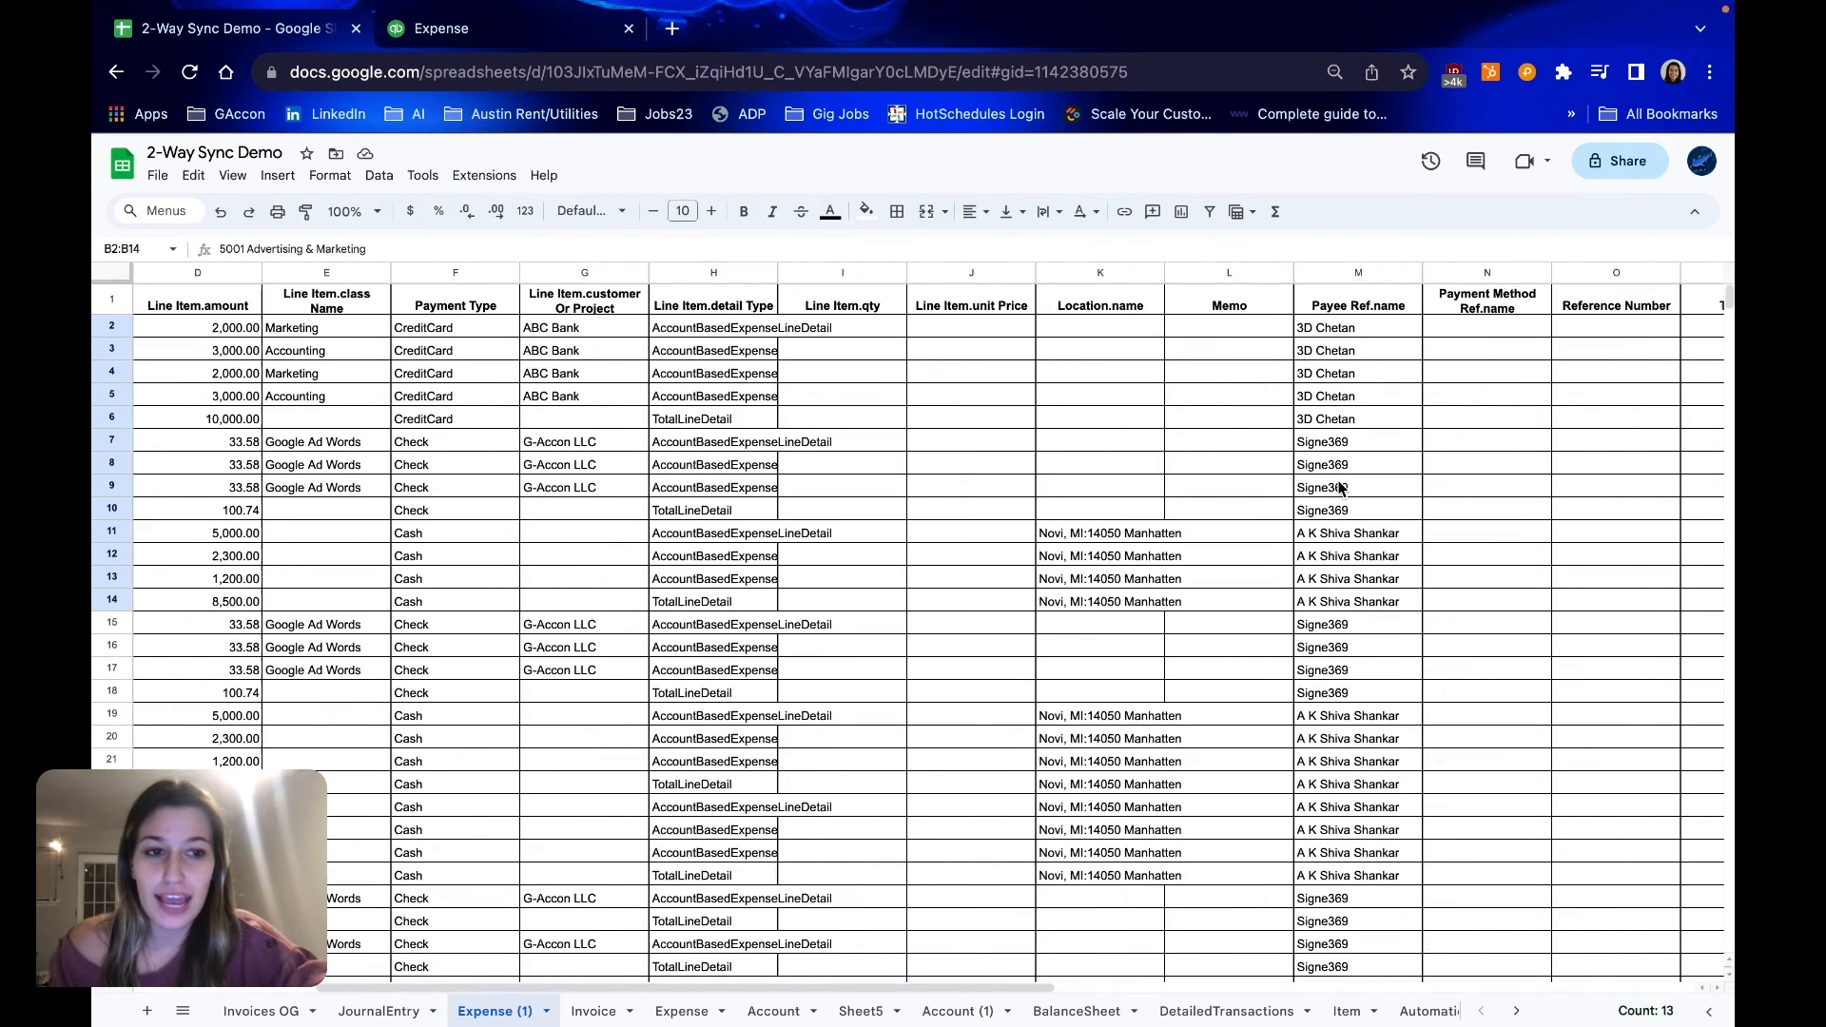
{"action": "scroll", "coordinate": [1338, 487], "scroll_direction": "right", "scroll_amount": 6}
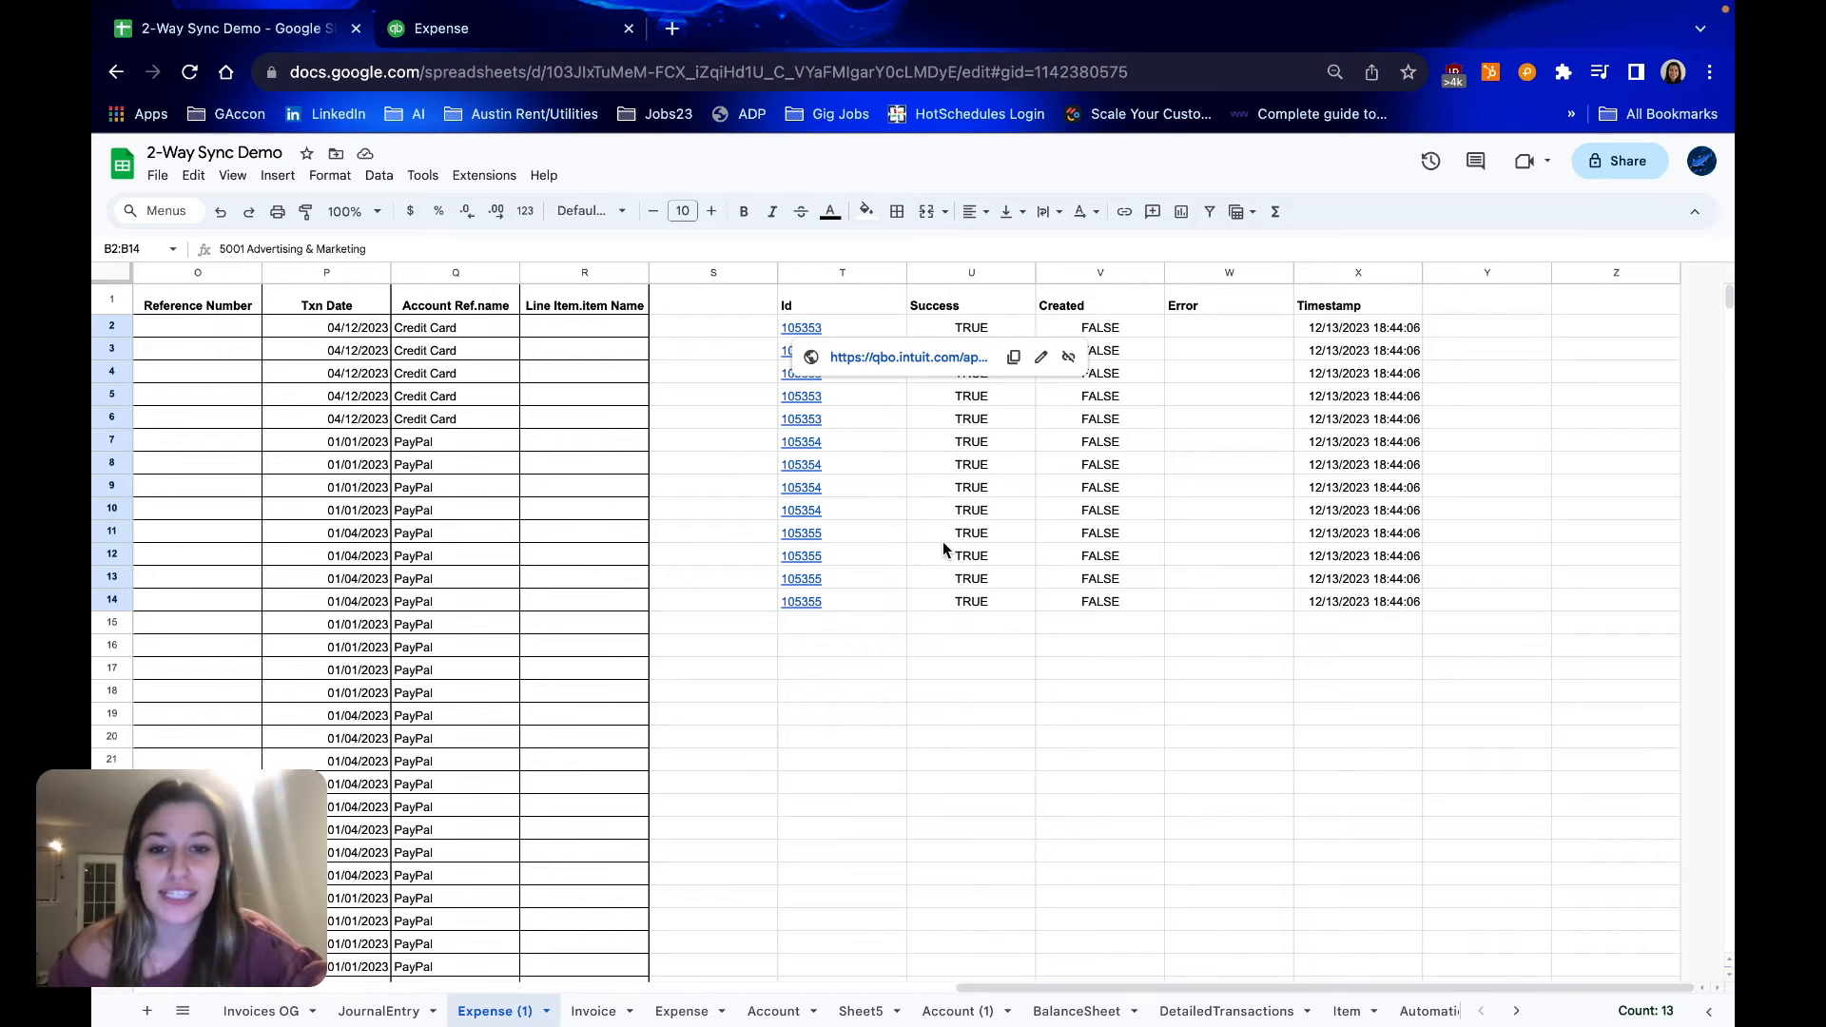
{"action": "left_click", "coordinate": [735, 512]}
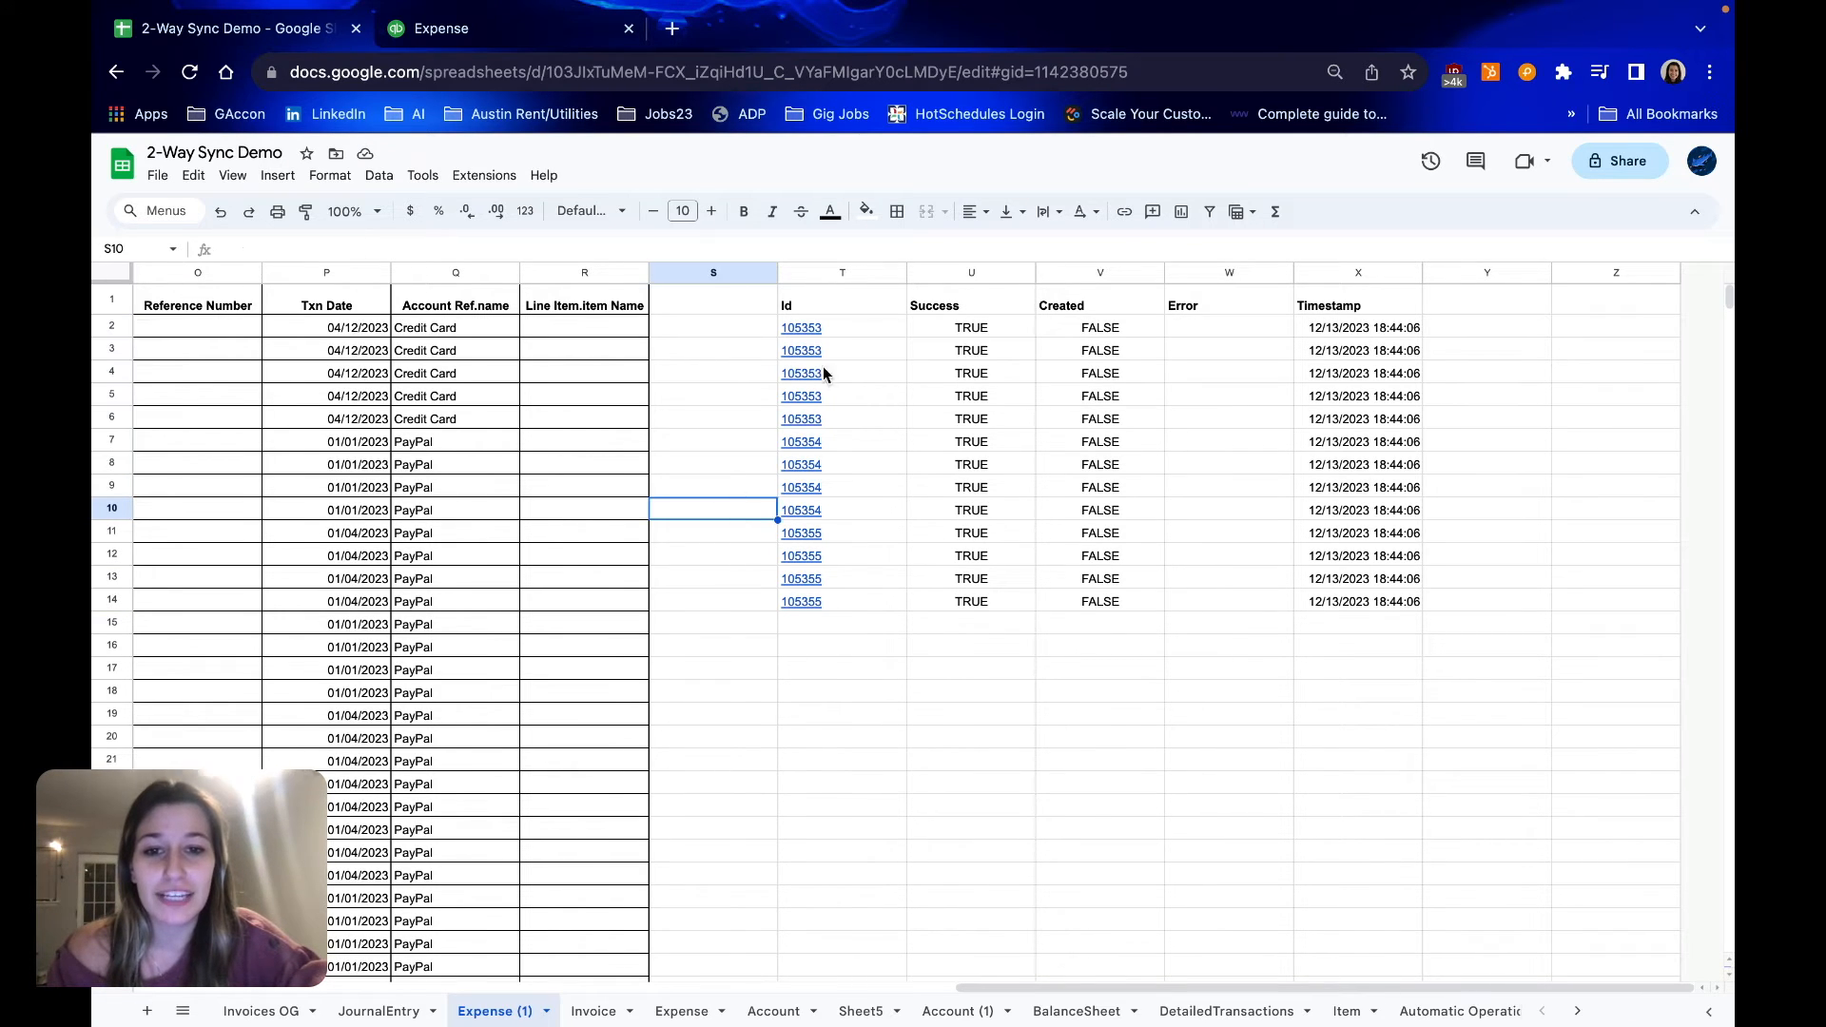
{"action": "left_click", "coordinate": [983, 327]}
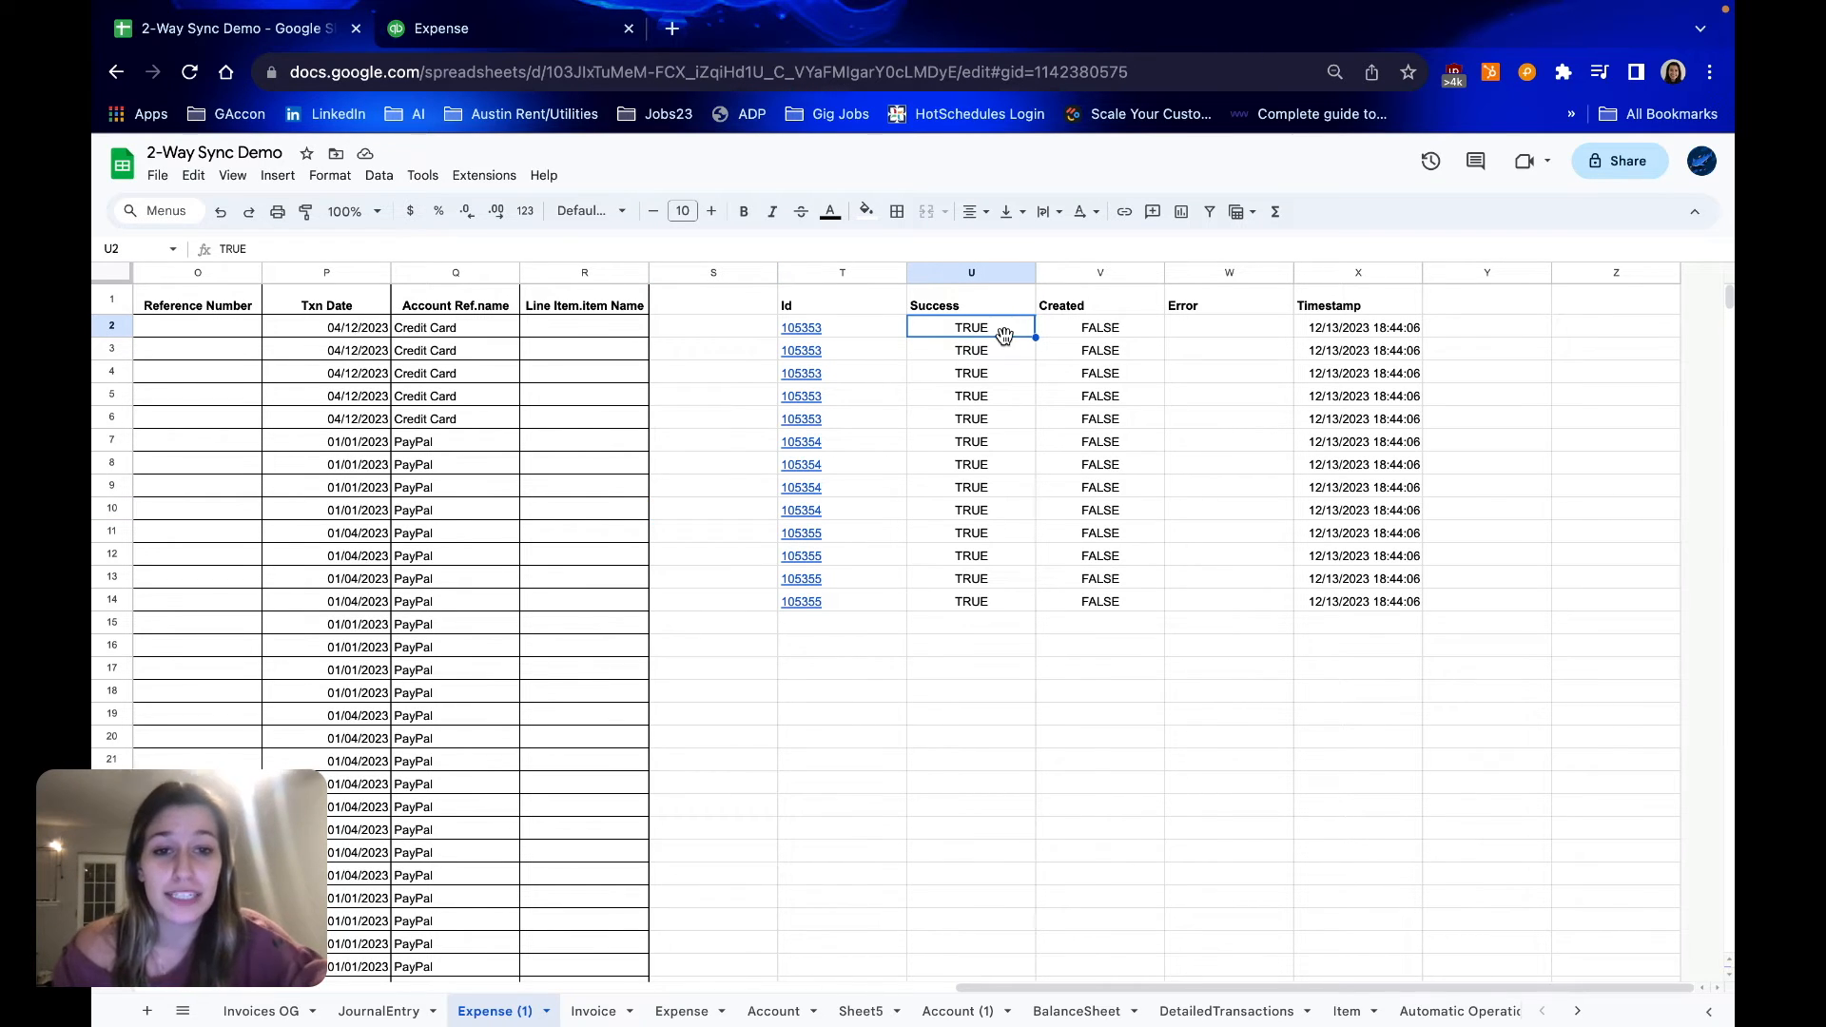
{"action": "left_click", "coordinate": [1136, 328]}
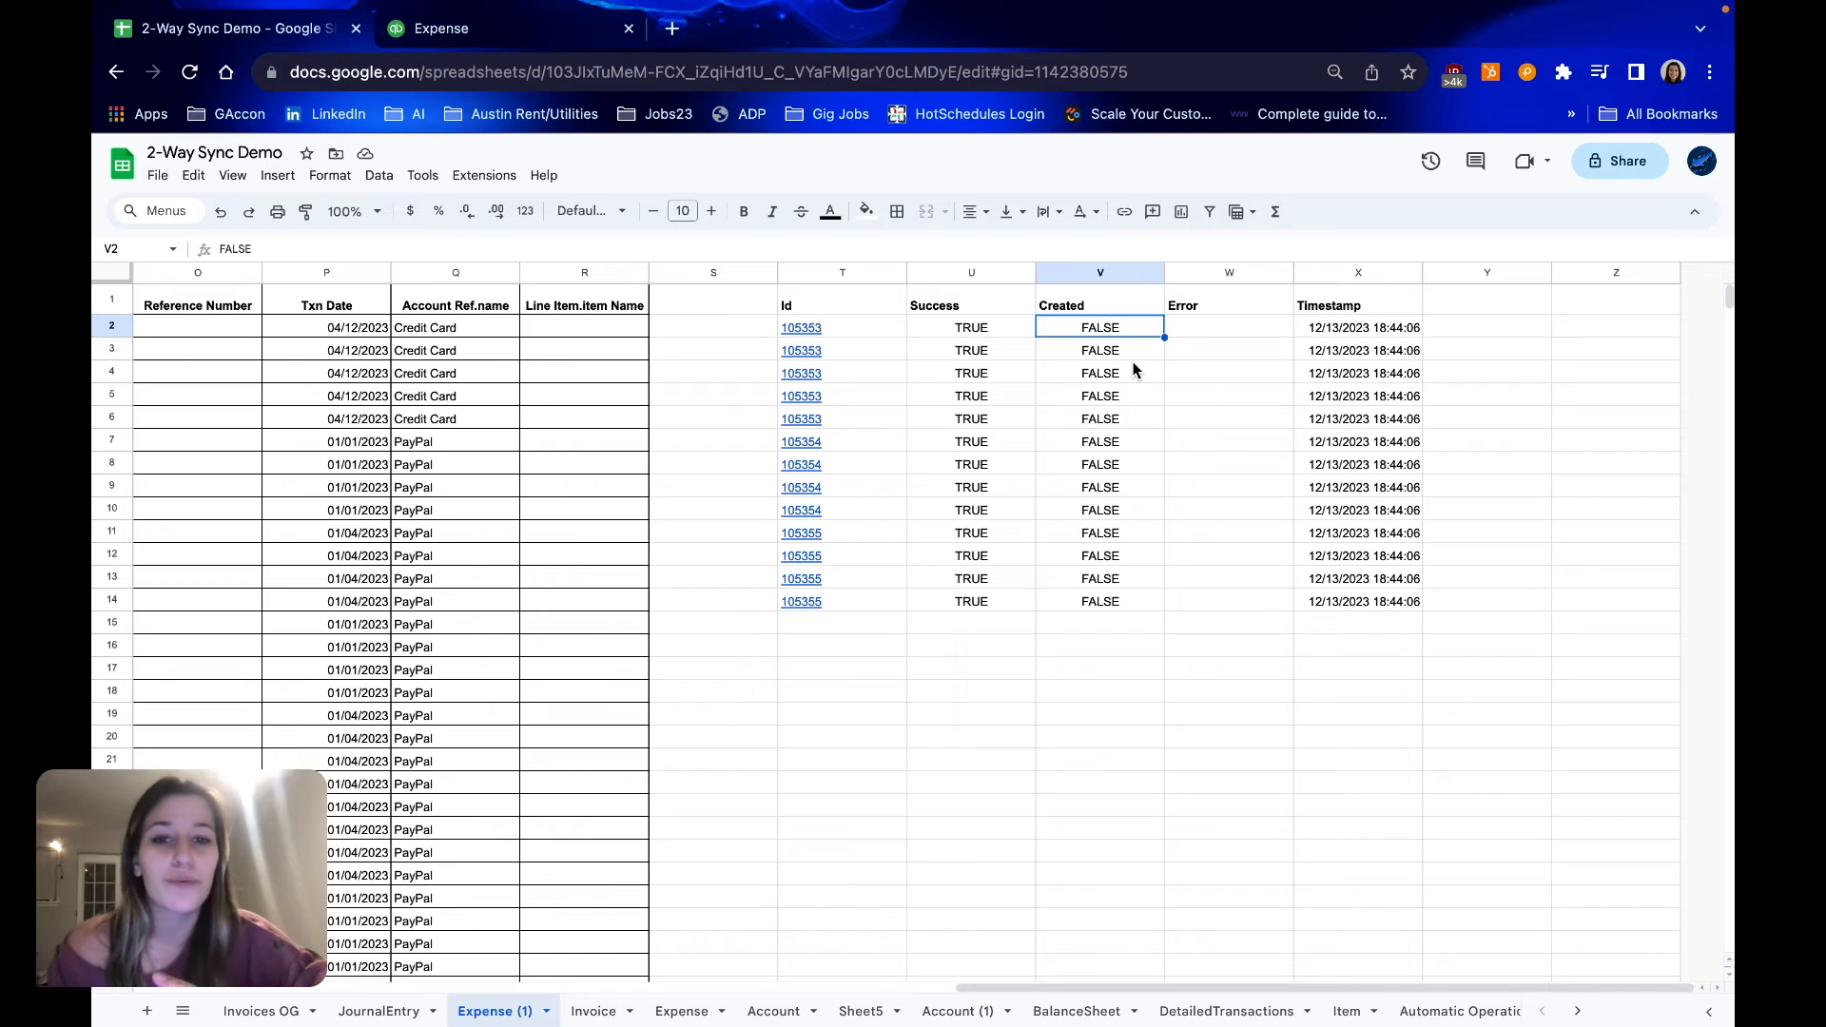
Open the linked QuickBooks expense for row 2 and compare its category line descriptions with the sheet's description column
{"action": "left_click", "coordinate": [810, 331]}
{"action": "left_click", "coordinate": [855, 365]}
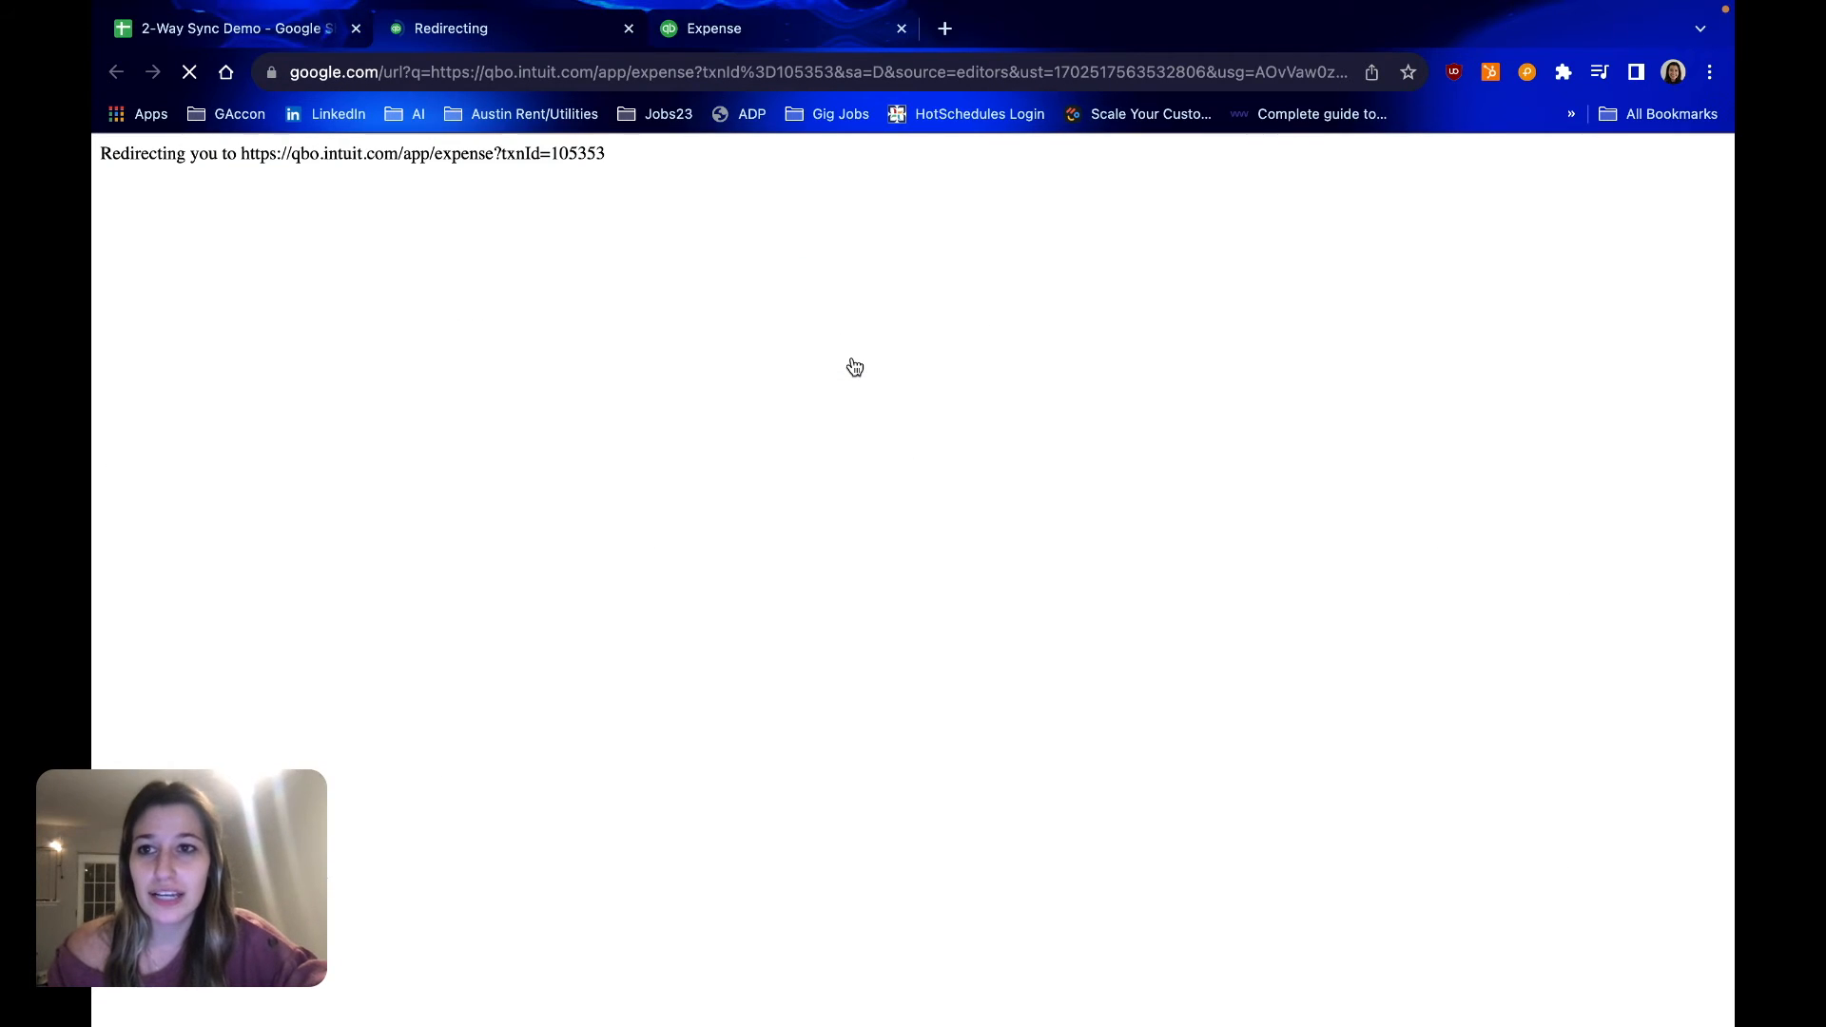
{"action": "left_click", "coordinate": [285, 30]}
{"action": "scroll", "coordinate": [828, 501], "scroll_direction": "left", "scroll_amount": 15}
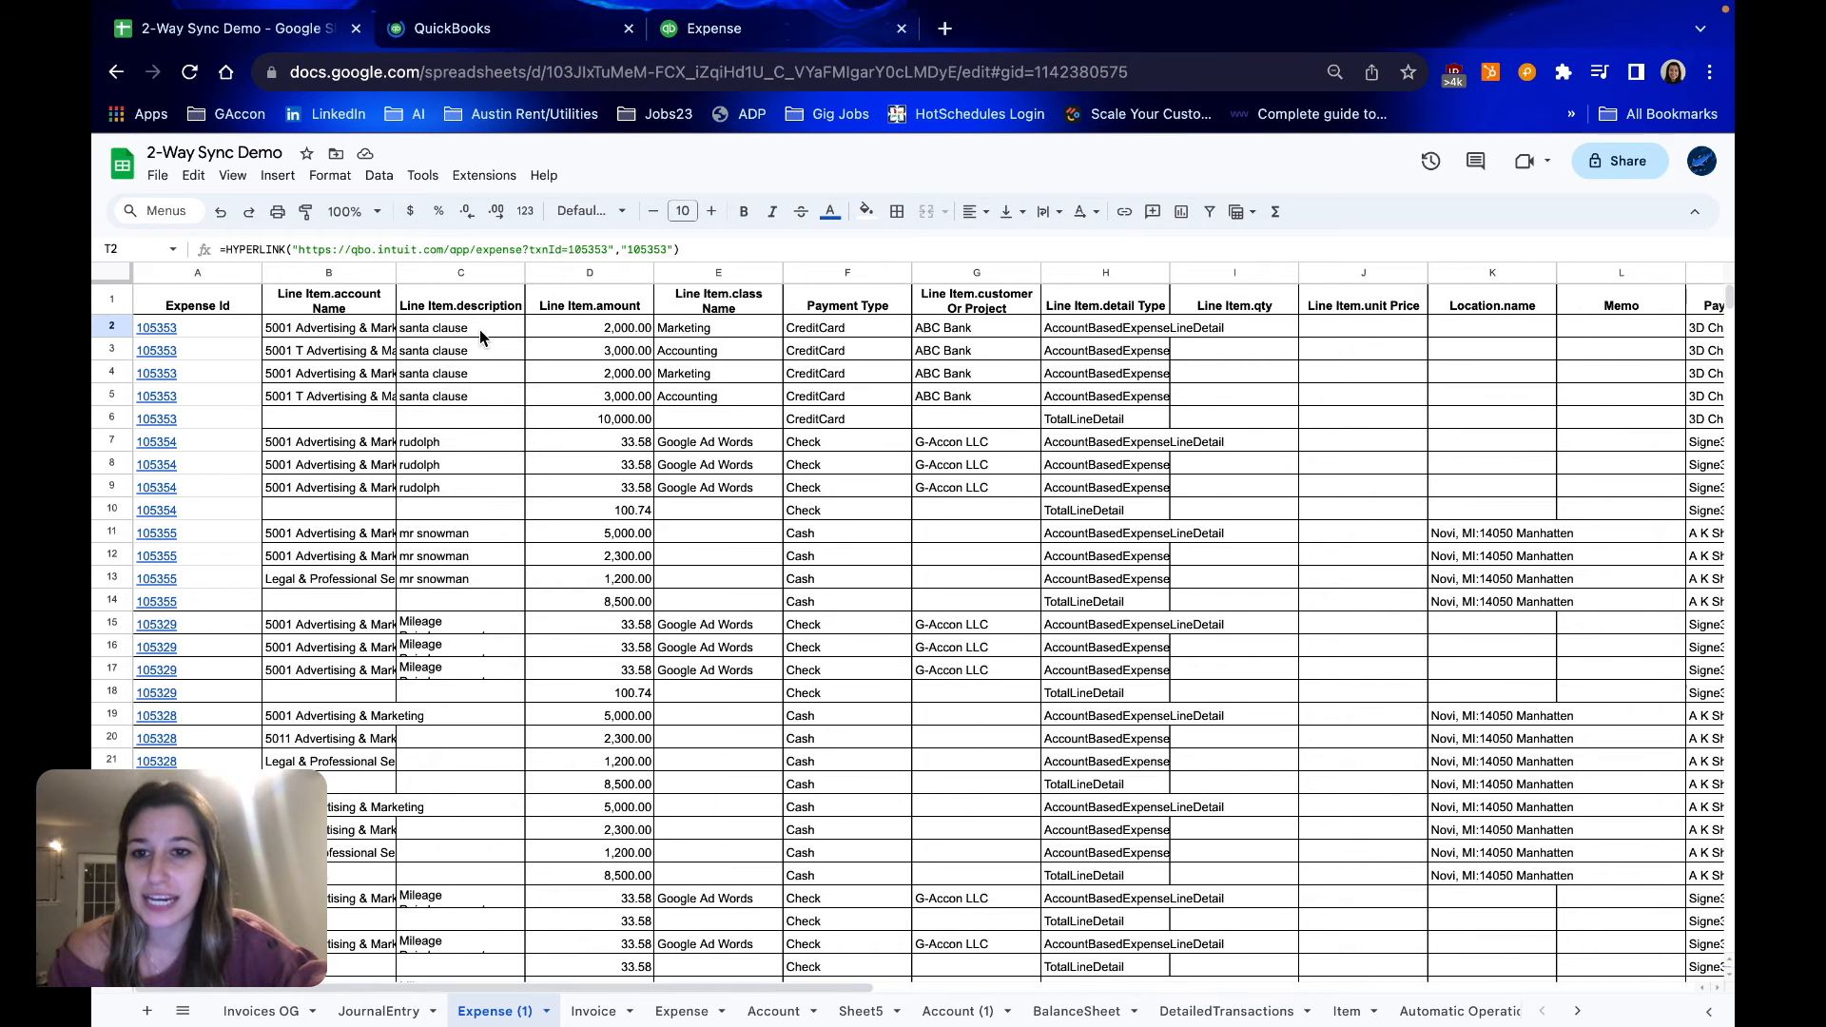
{"action": "left_click", "coordinate": [502, 42]}
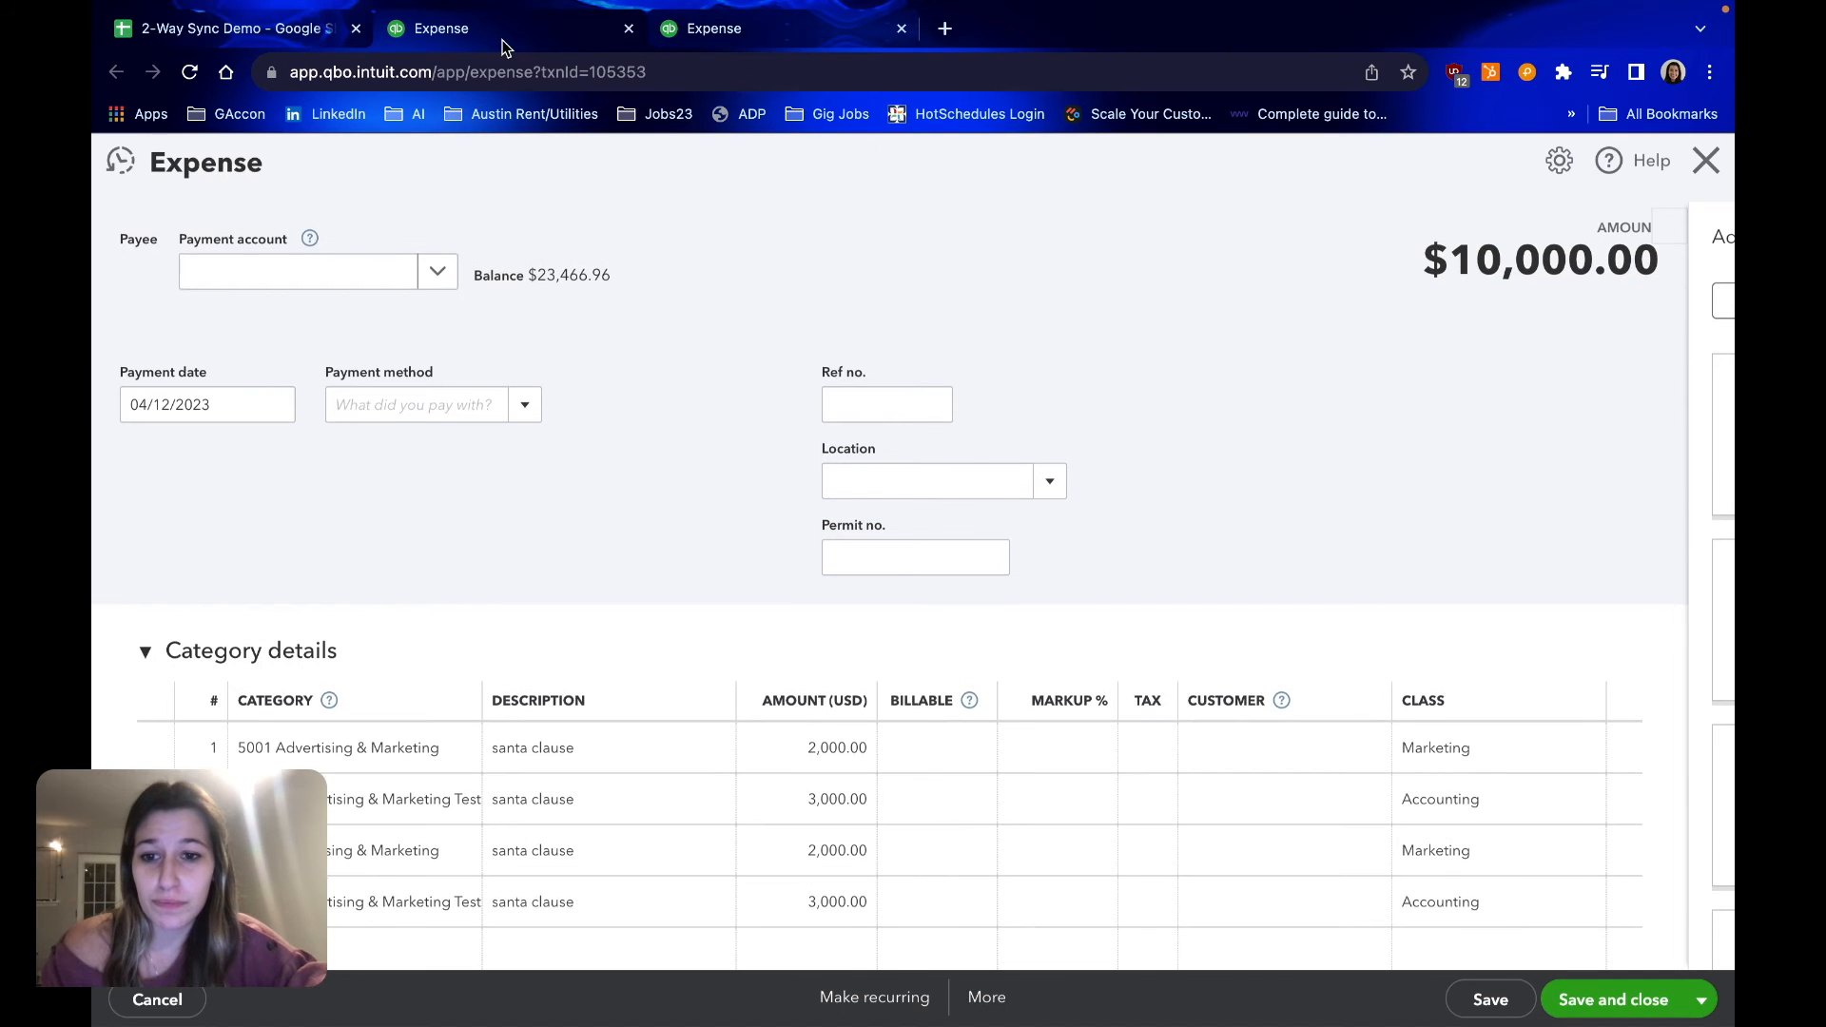
{"action": "scroll", "coordinate": [656, 664], "scroll_direction": "down", "scroll_amount": 2}
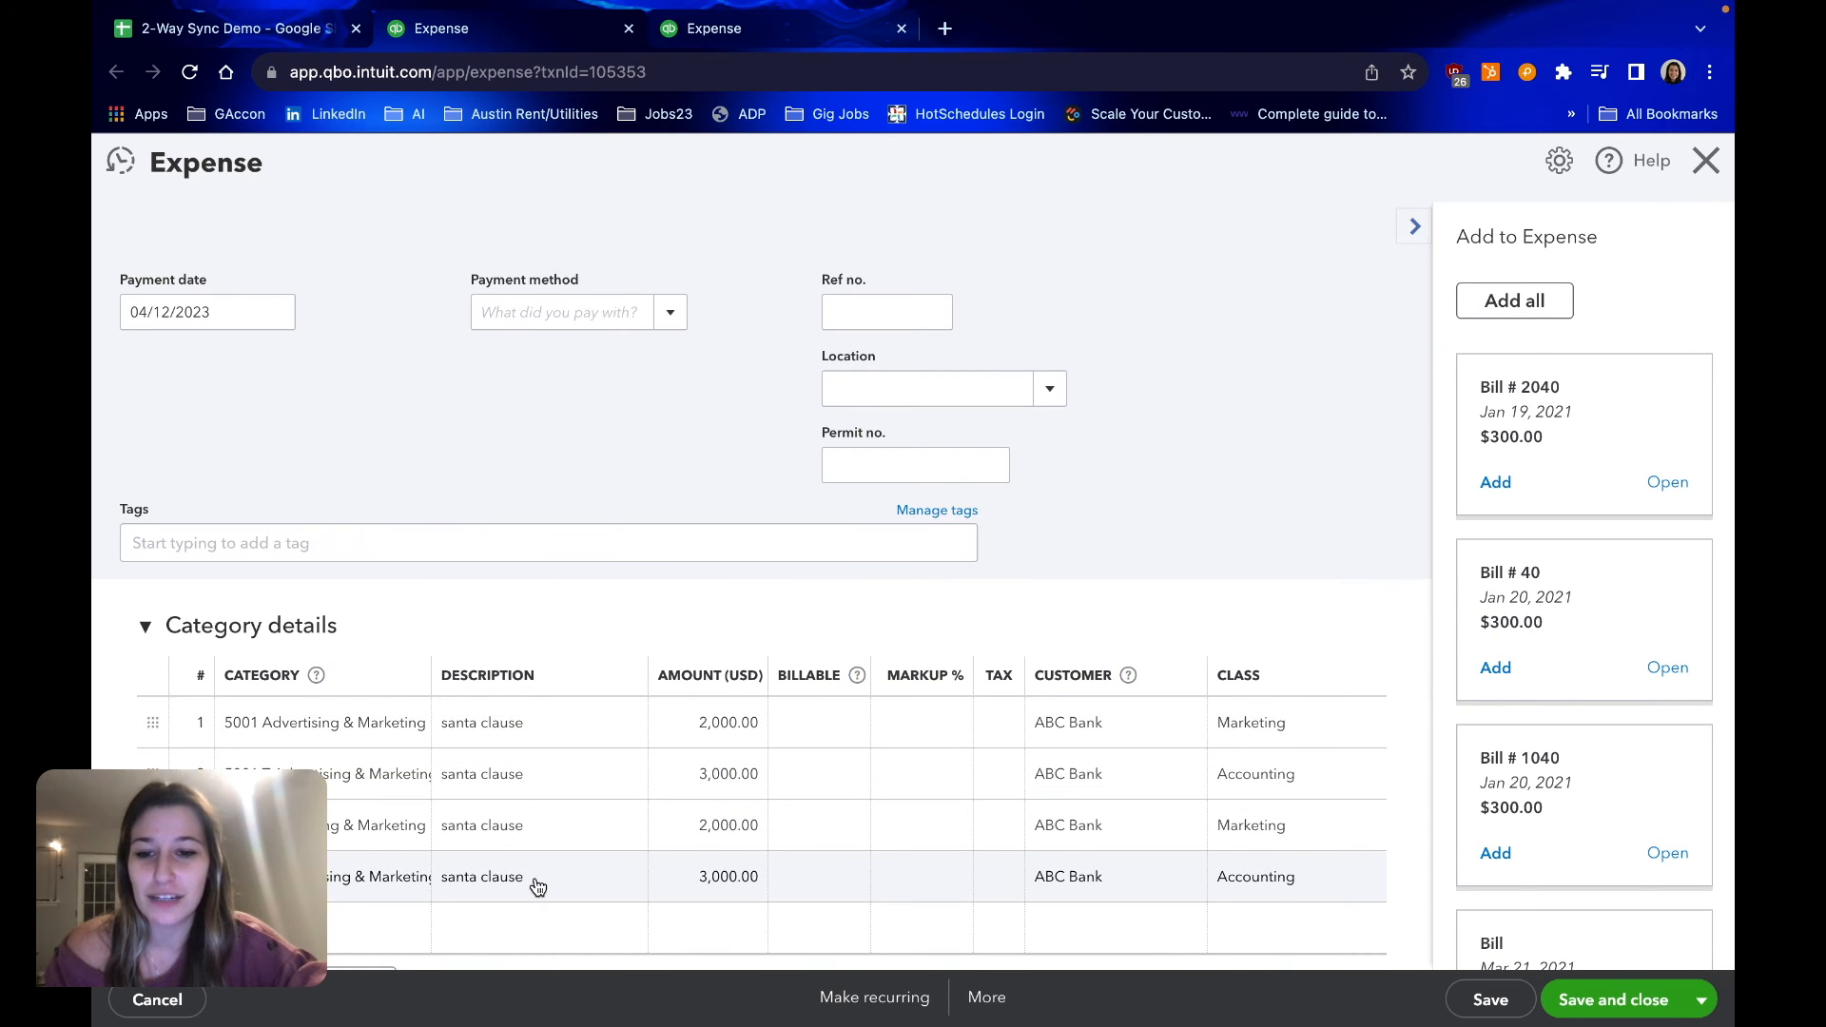
Return to the 2-Way Sync Demo spreadsheet and check the "rudolph" descriptions and the QuickBooks link of the check expense
{"action": "left_click", "coordinate": [247, 36]}
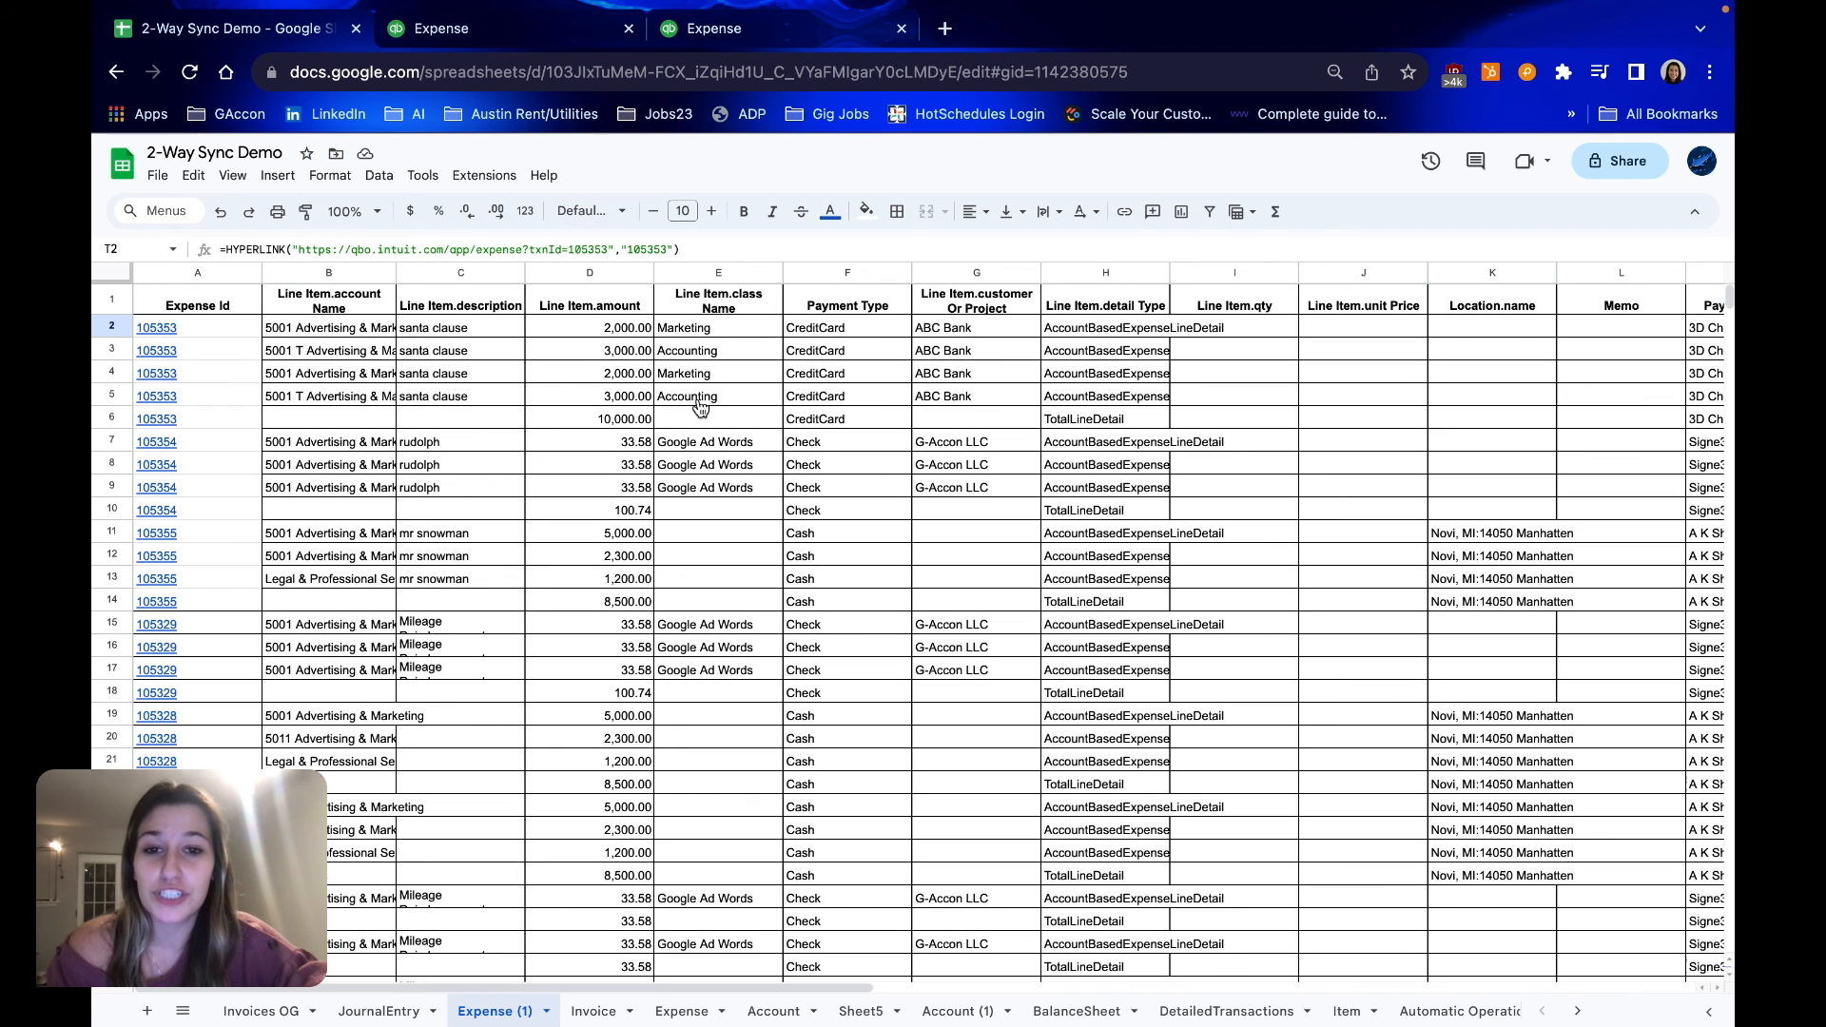
{"action": "left_click", "coordinate": [838, 488]}
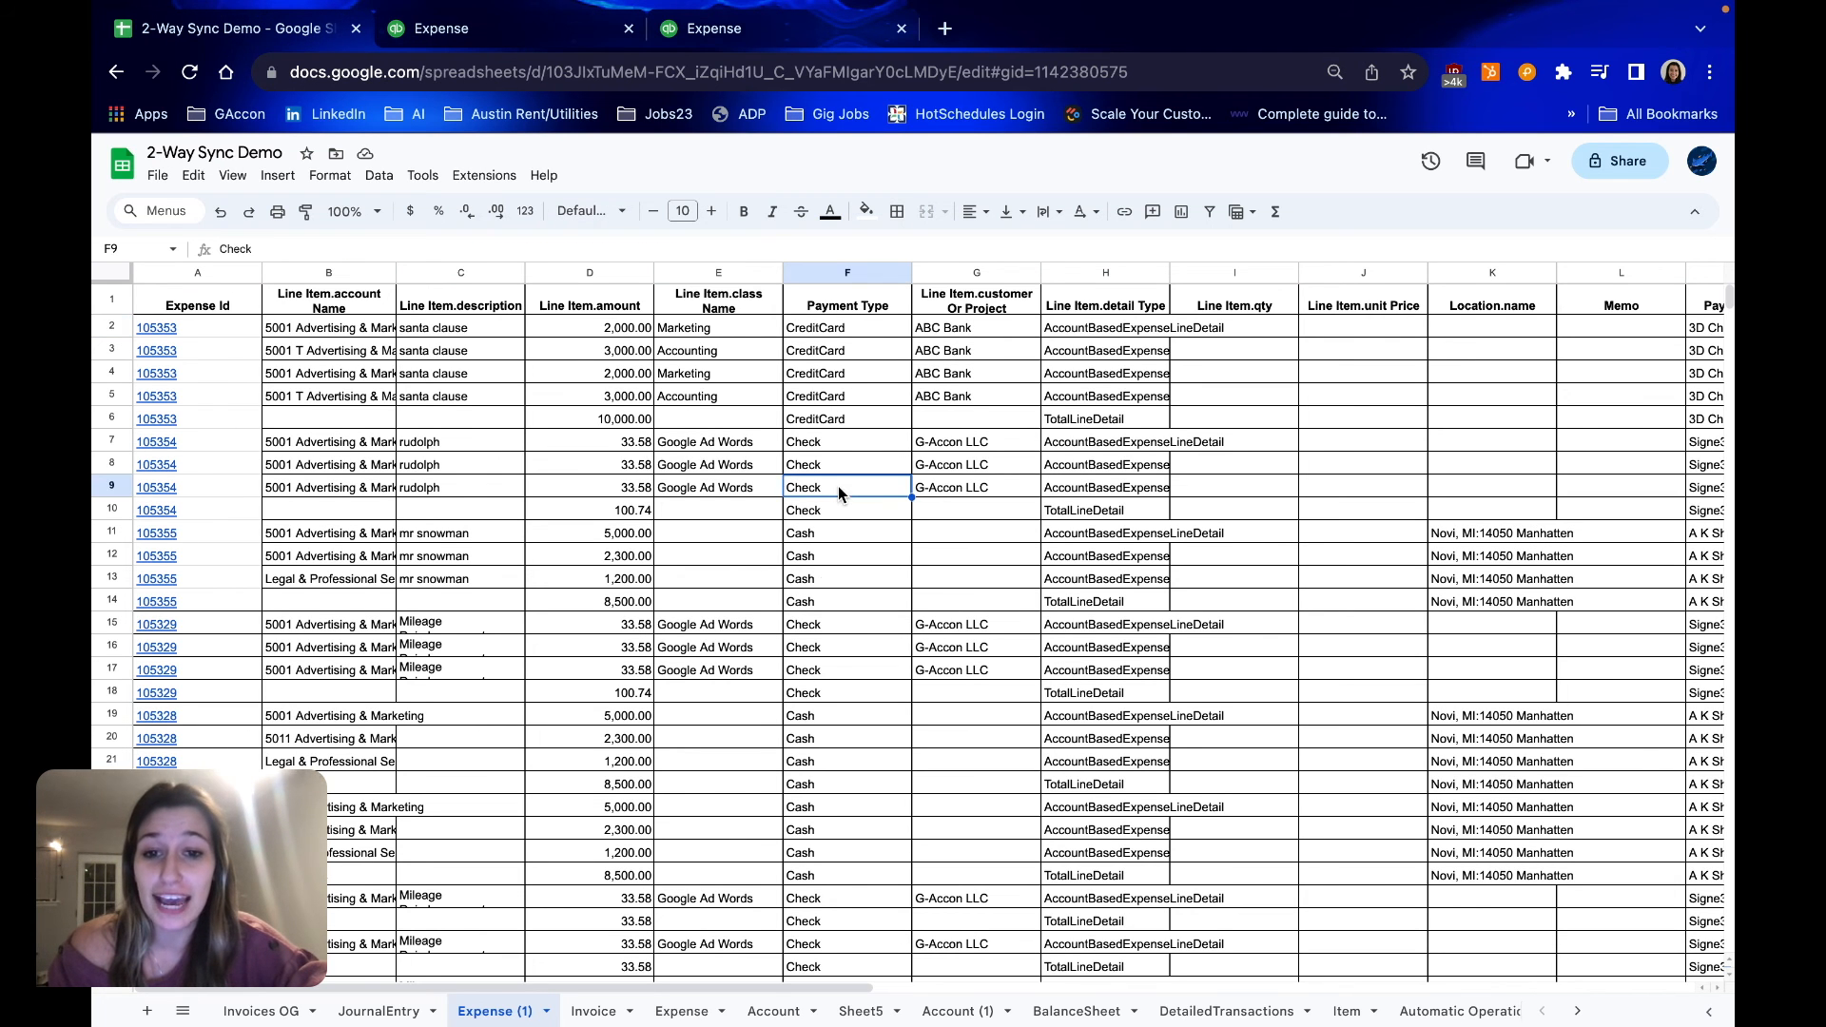
{"action": "left_click", "coordinate": [430, 470]}
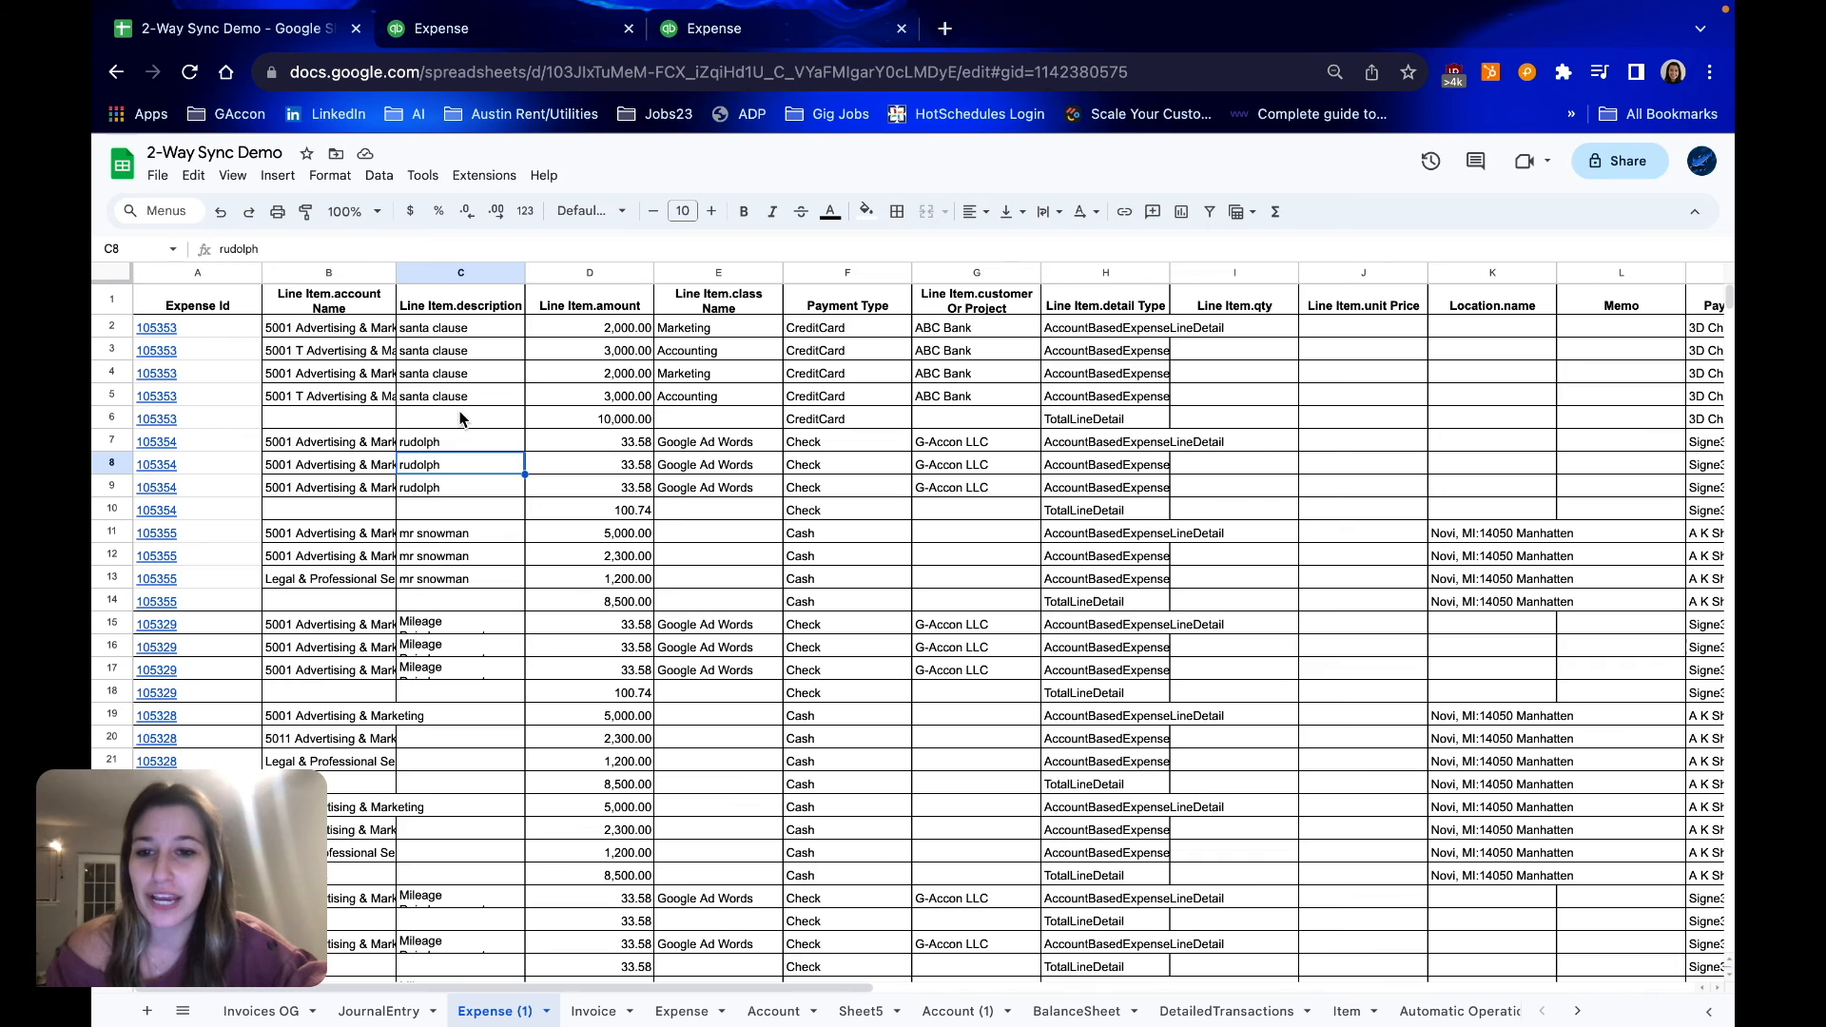
{"action": "left_click", "coordinate": [151, 468]}
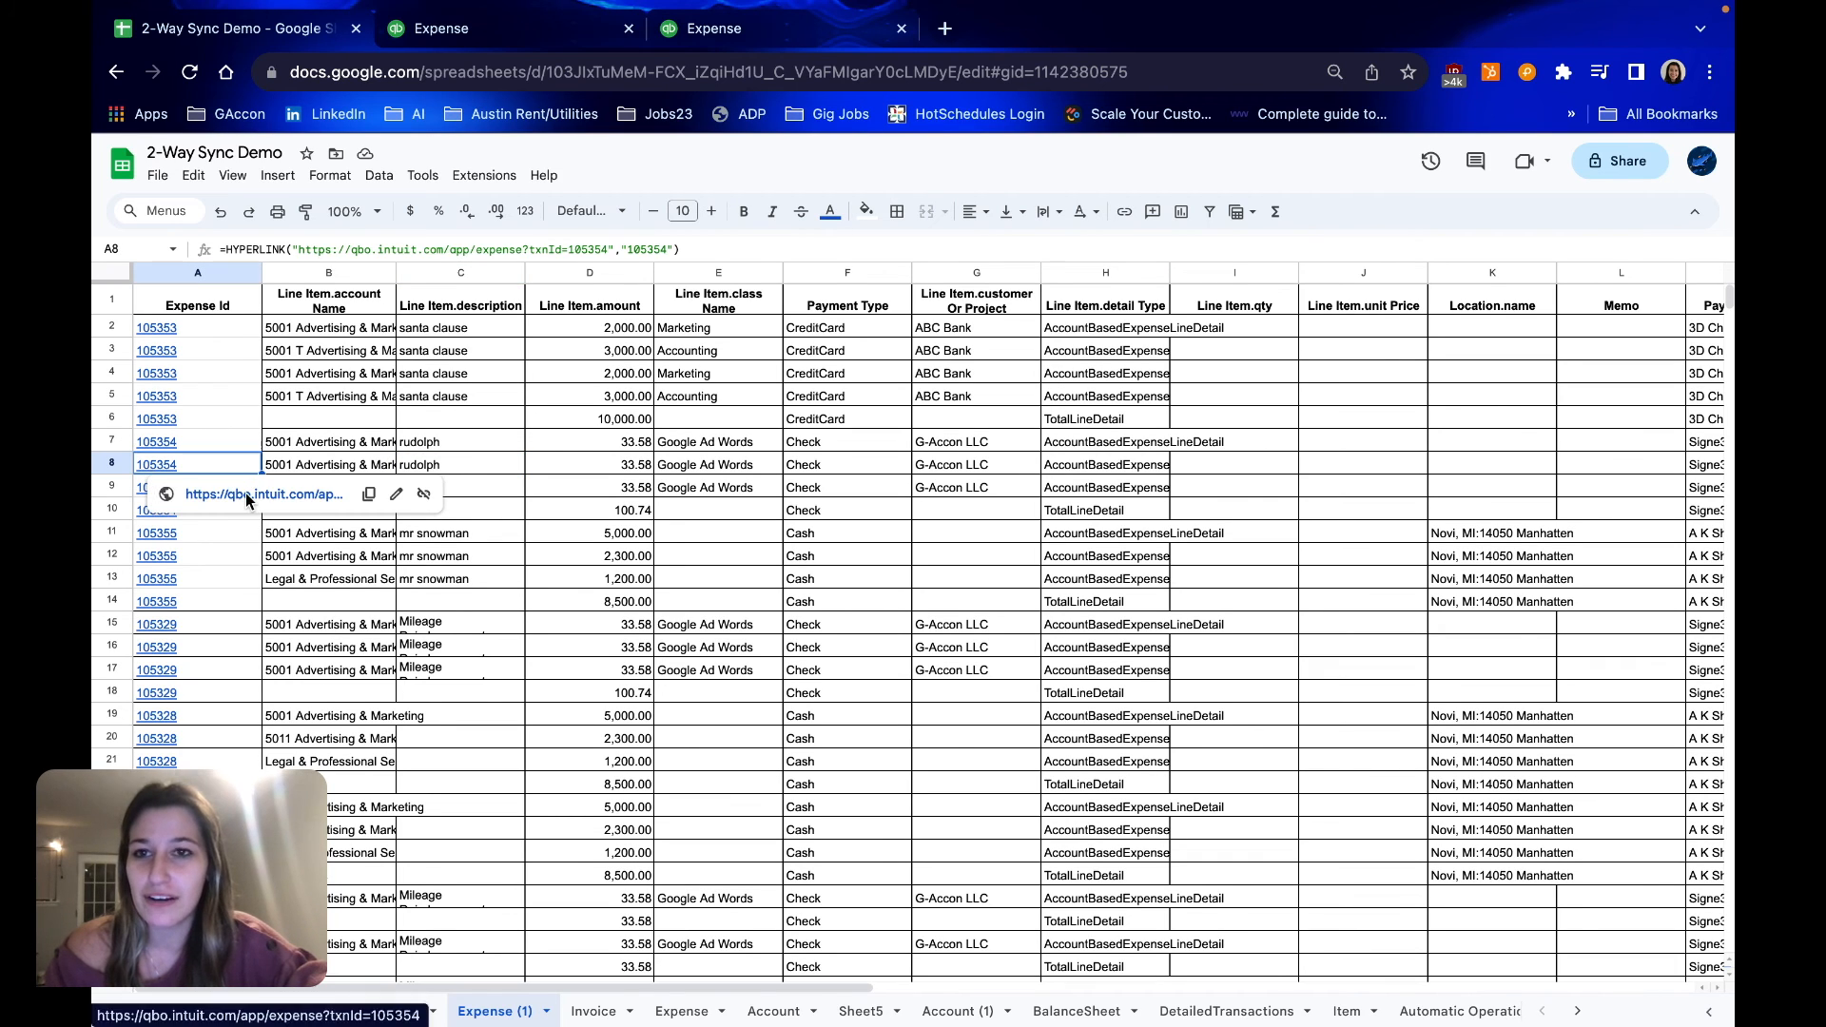
{"action": "left_click", "coordinate": [332, 375]}
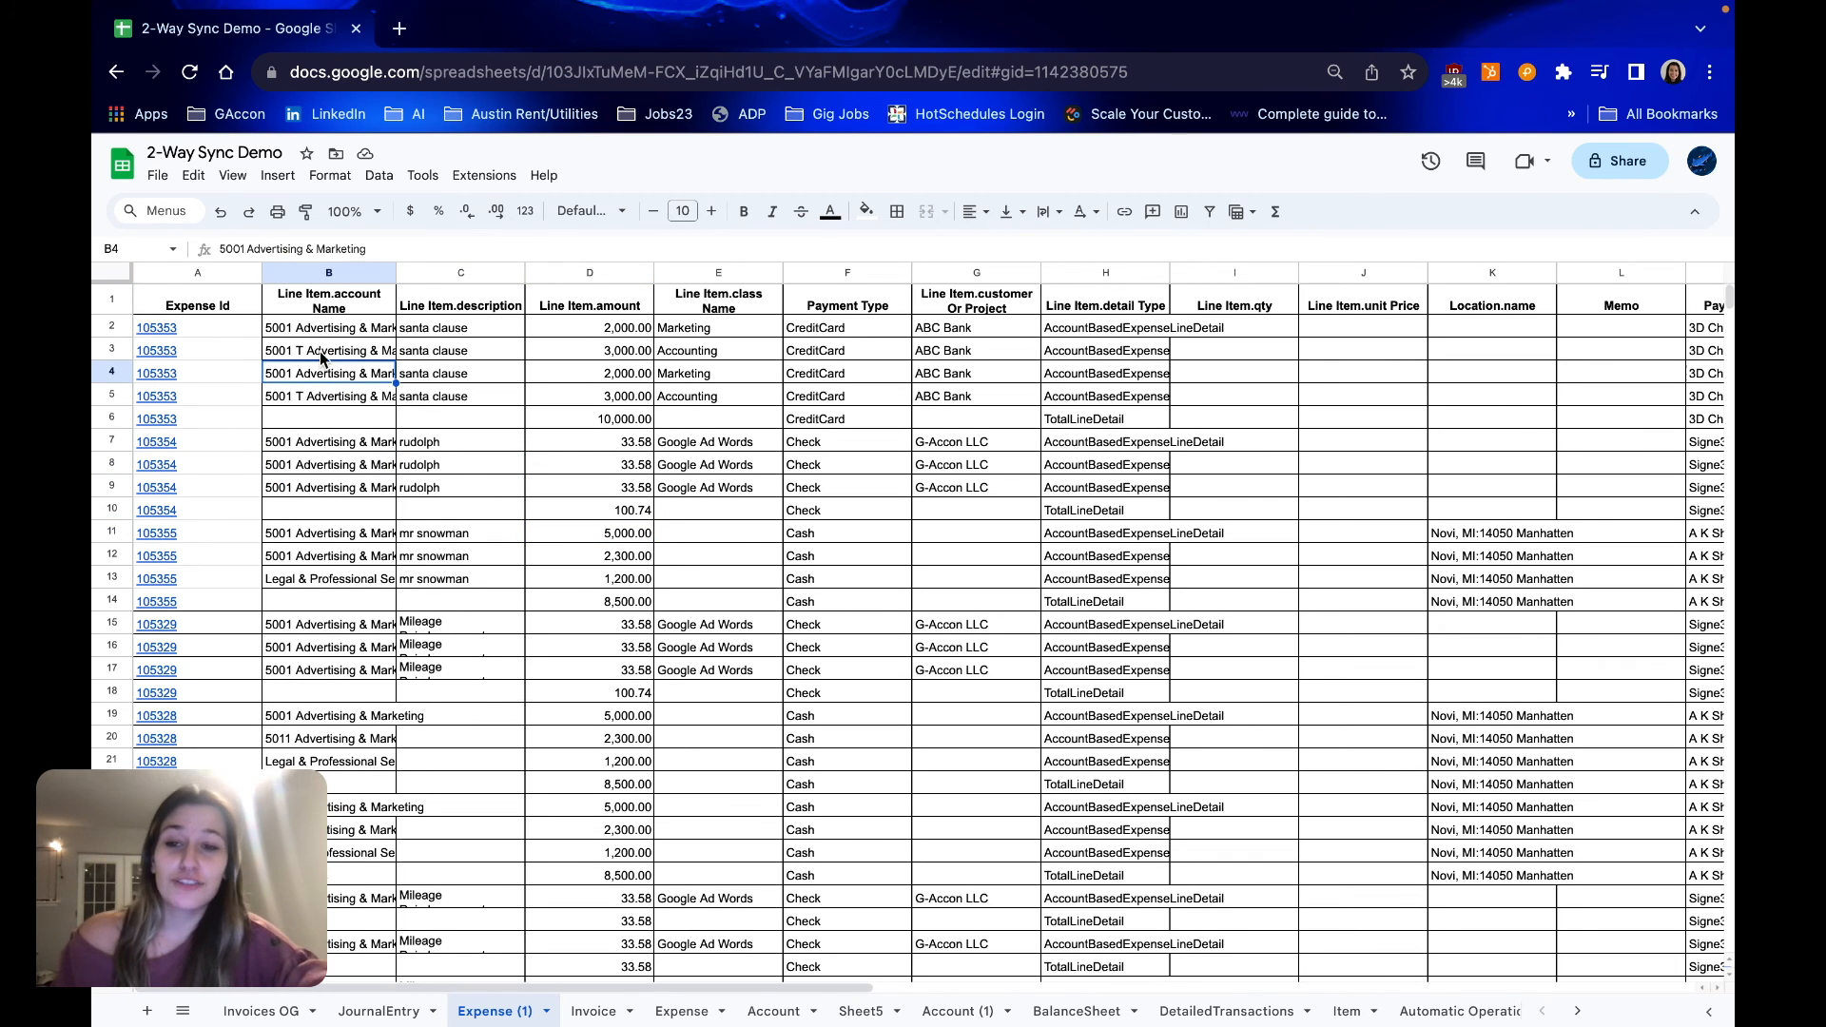
{"action": "left_click", "coordinate": [373, 331]}
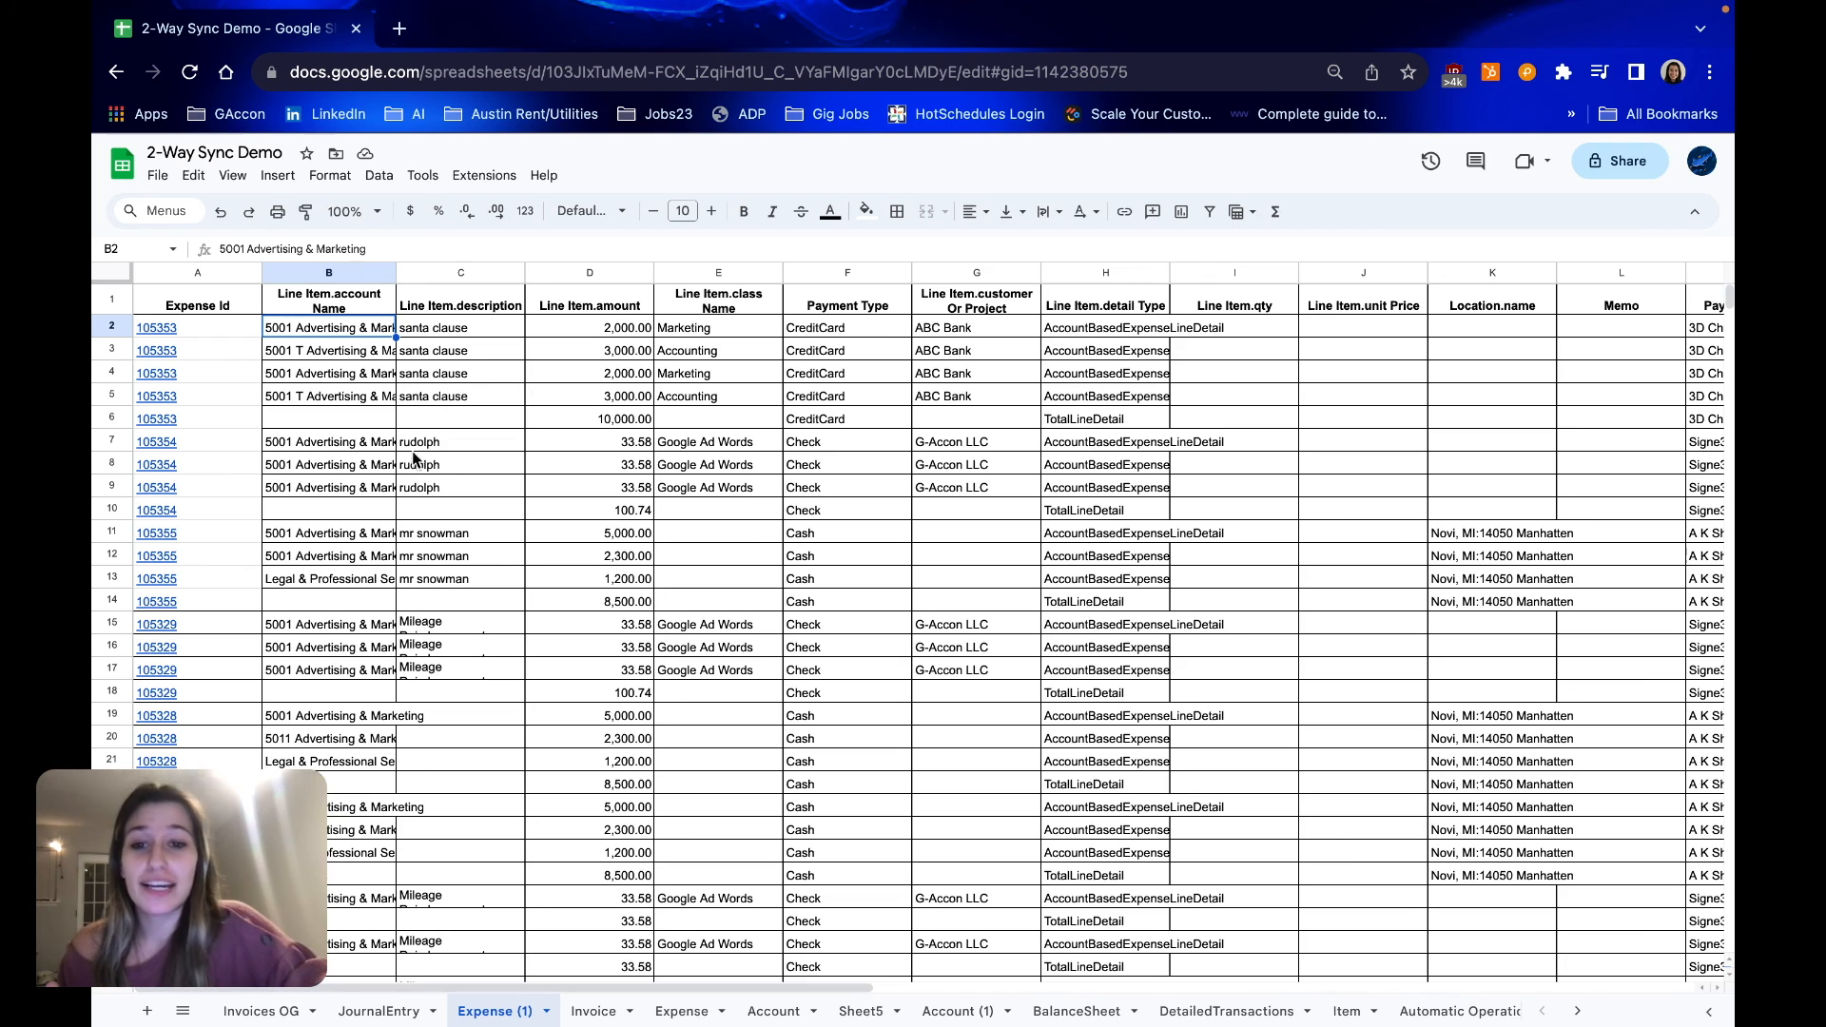